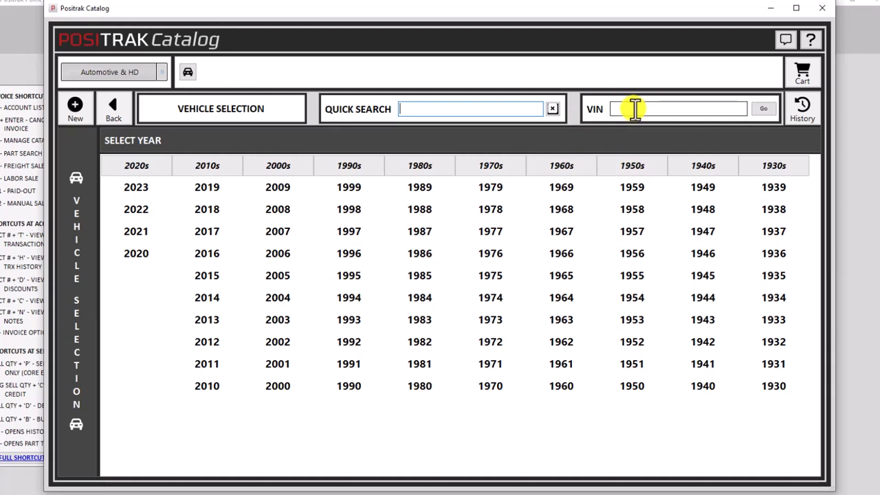
# - Select the 2015 Chevrolet Malibu with any trim and the 2.0L L4 122ci engine as the vehicle
pyautogui.click(632, 108)
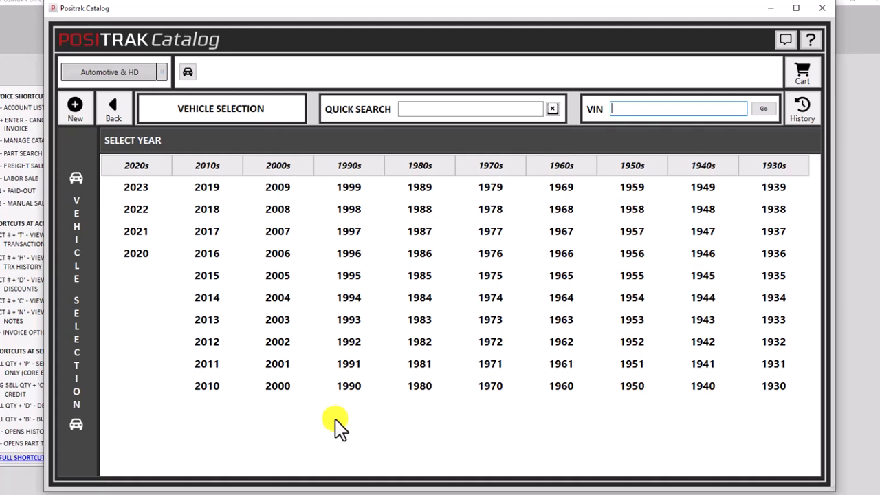
pyautogui.click(210, 275)
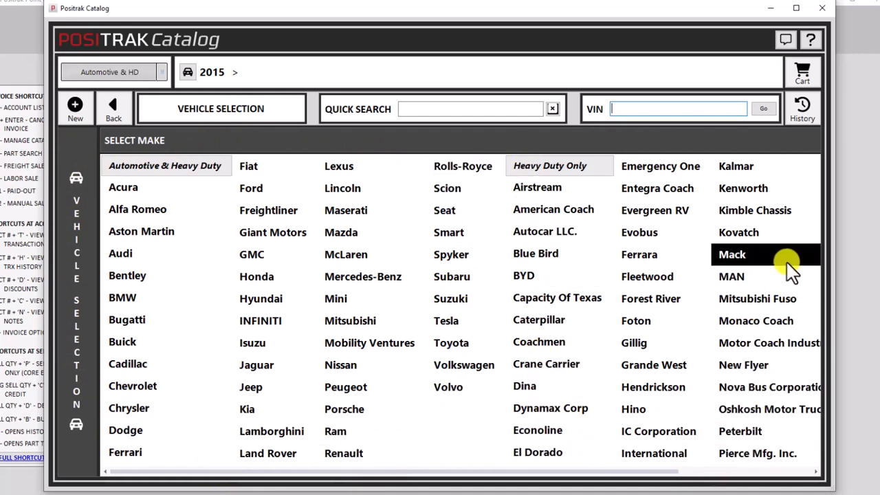
pyautogui.hscroll(5, 790, 269)
pyautogui.hscroll(-5, 787, 275)
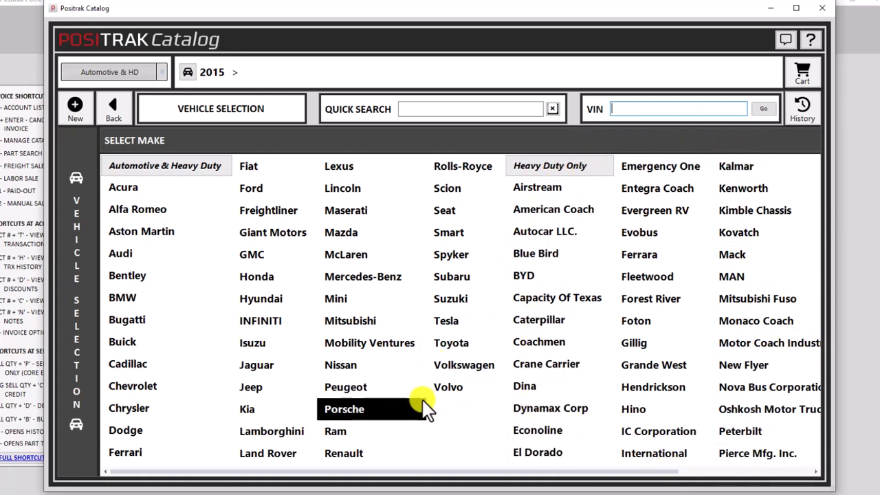
pyautogui.click(145, 388)
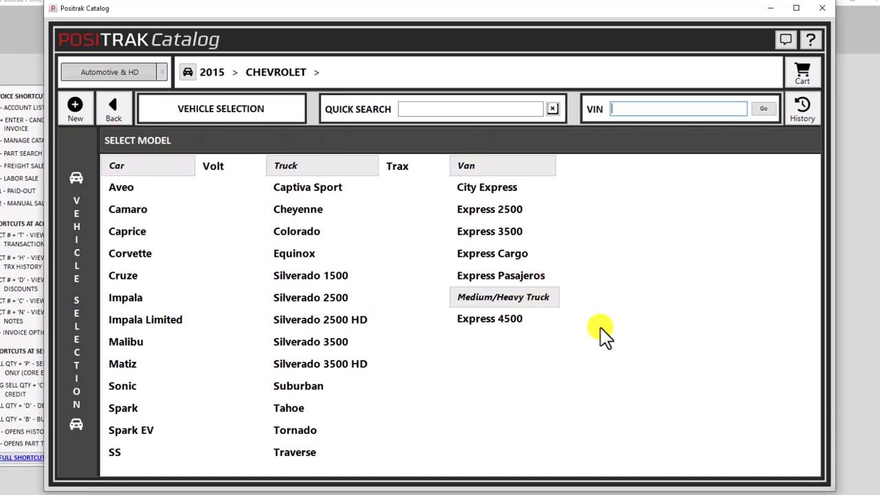
pyautogui.click(140, 344)
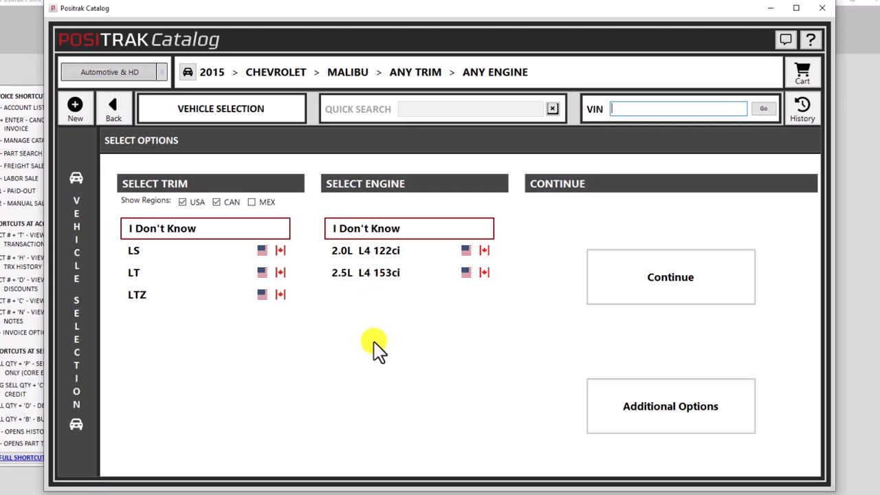
pyautogui.click(392, 252)
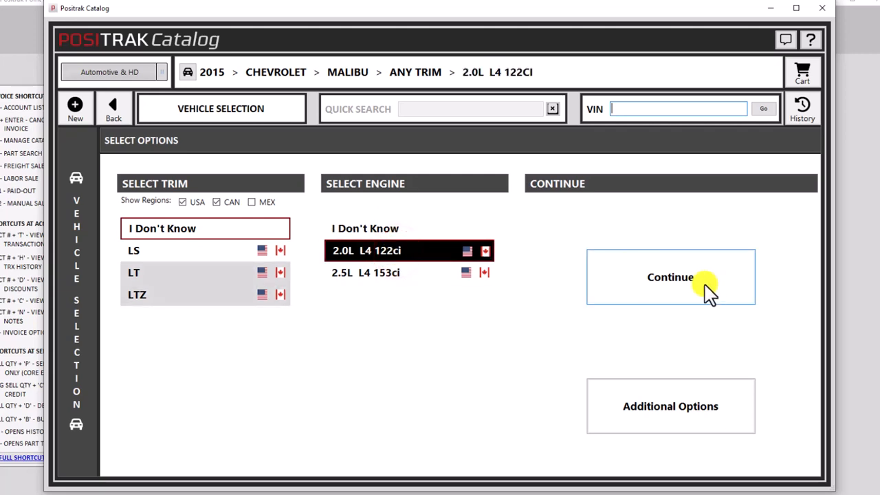
pyautogui.click(403, 251)
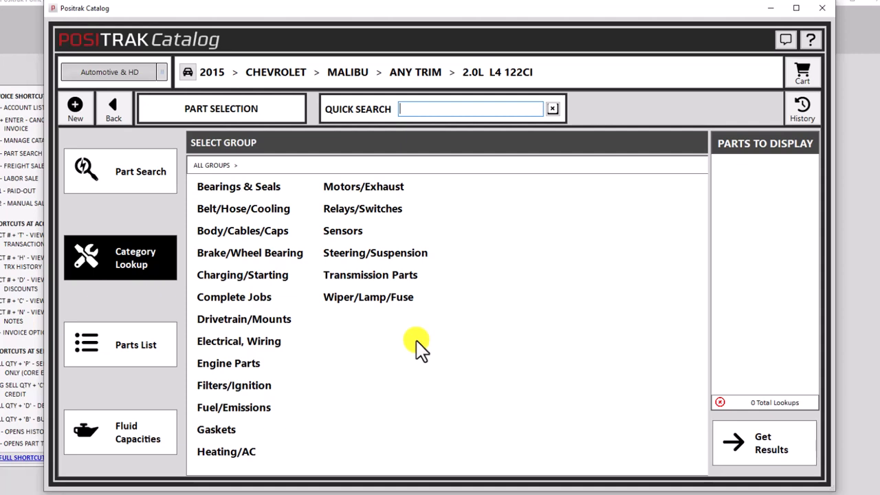
# - Change the vehicle's model year to 2014 and choose the 2.0L L4 122ci engine
pyautogui.click(213, 73)
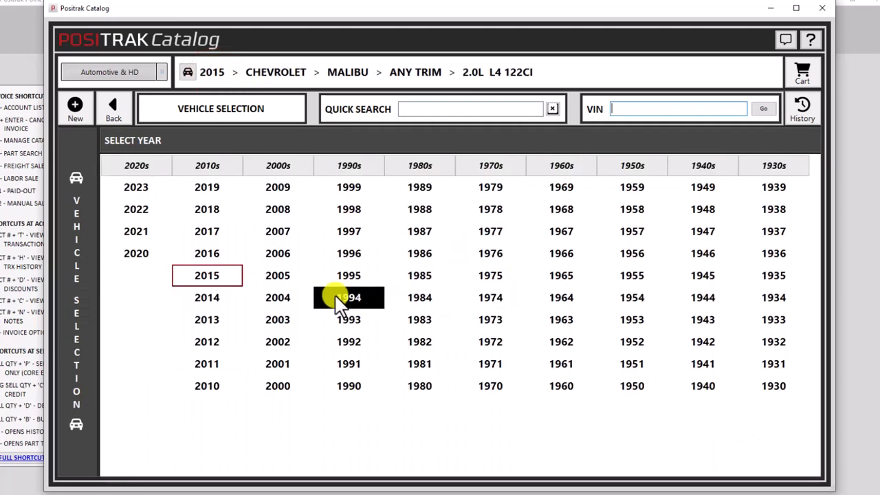
pyautogui.click(231, 299)
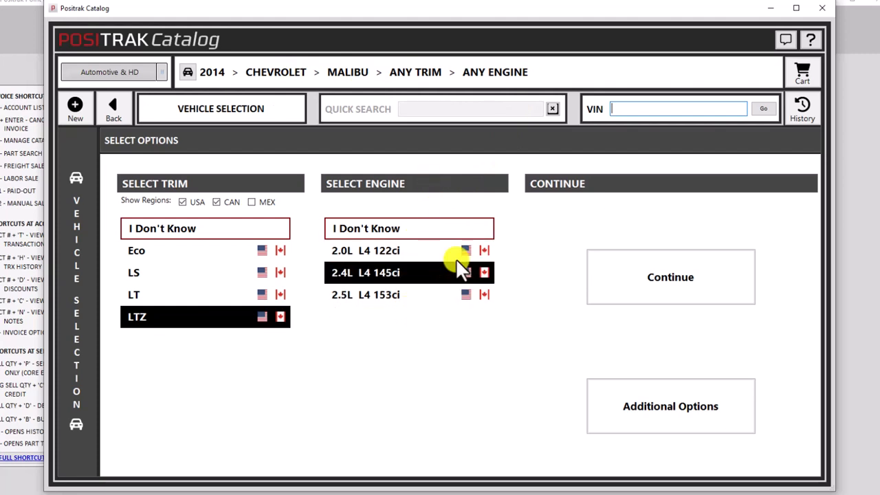
pyautogui.click(409, 252)
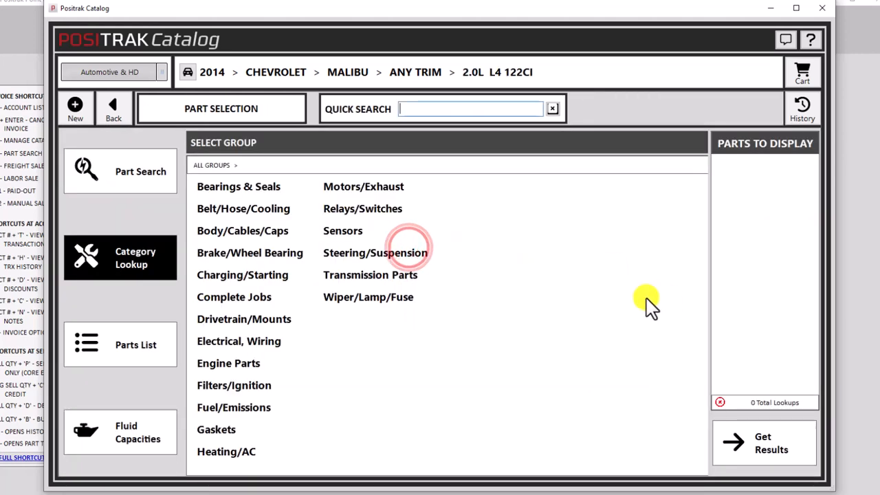
# - Choose only Oil Filter under Filters/Ignition, Filters & PCV, and get the catalog results
pyautogui.click(252, 385)
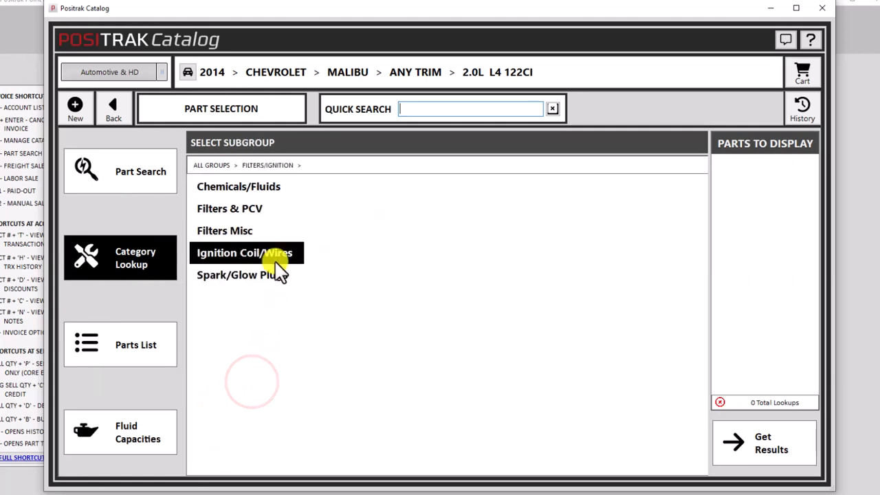
pyautogui.click(265, 207)
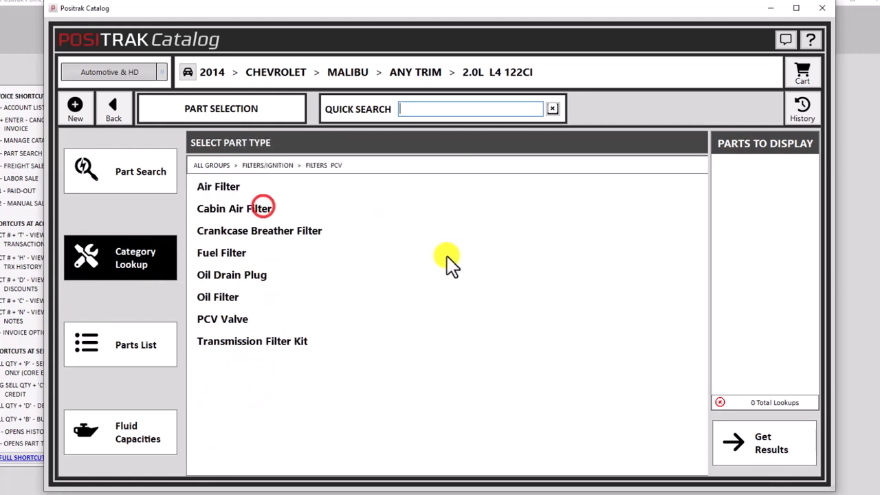
pyautogui.click(293, 296)
pyautogui.click(281, 189)
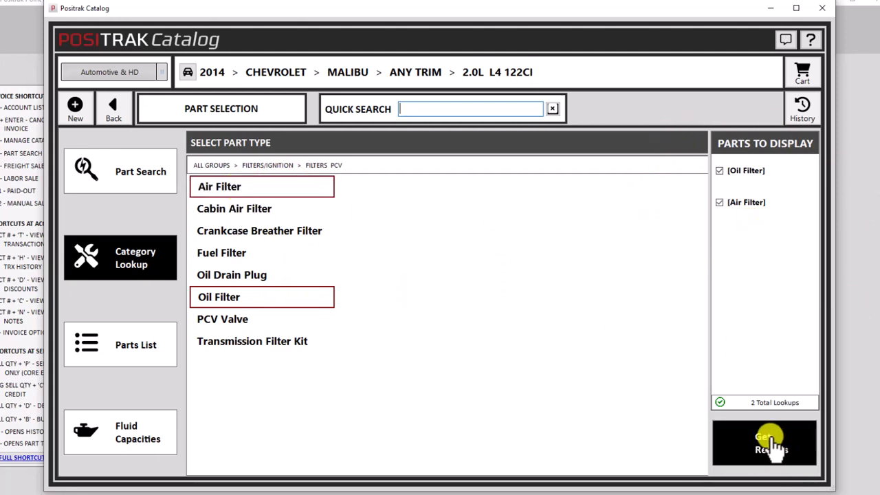
pyautogui.click(246, 184)
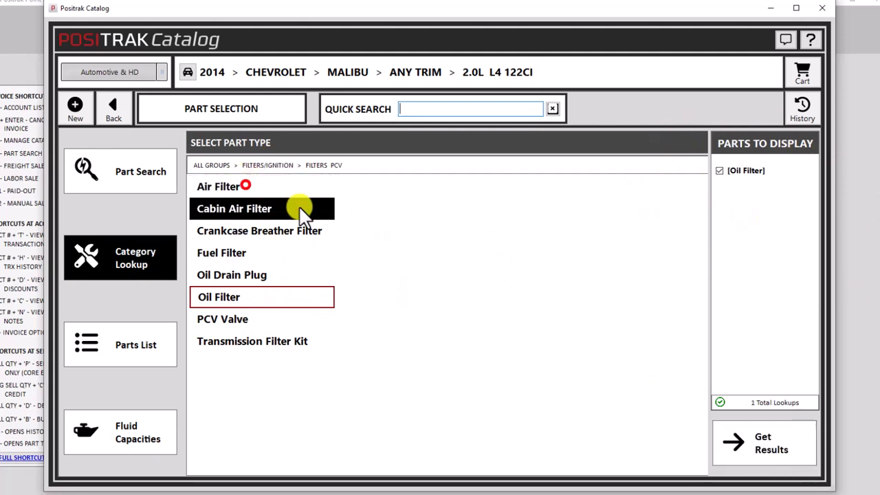
pyautogui.click(765, 443)
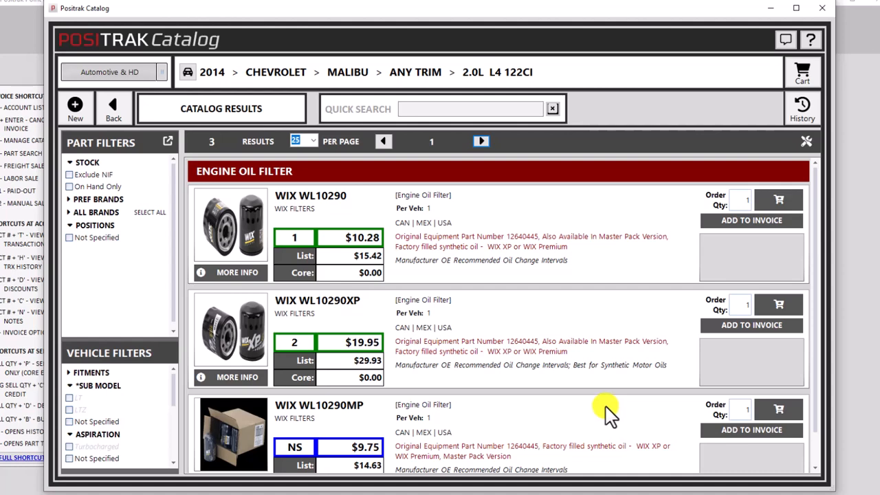
# - Examine the image and product details of the WIX WL10290 filter, and review the listed oil filter results
pyautogui.click(232, 278)
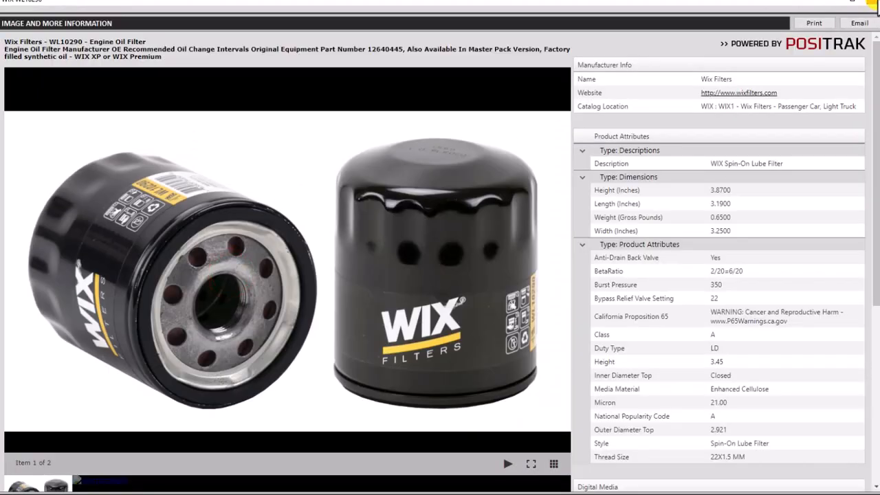
pyautogui.click(872, 4)
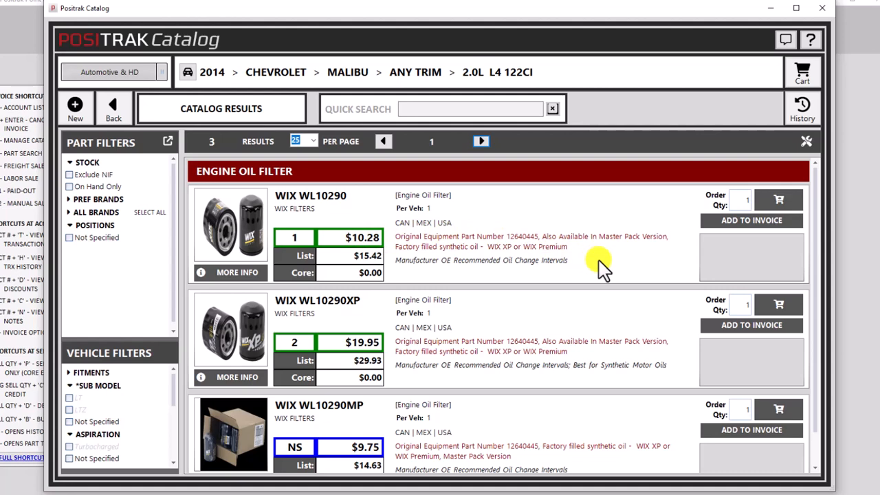
pyautogui.scroll(-1, 598, 268)
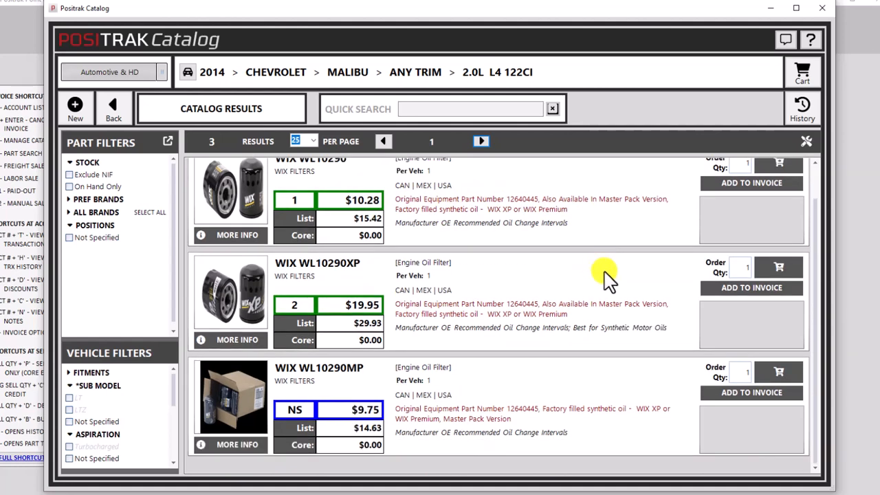
pyautogui.scroll(1, 605, 275)
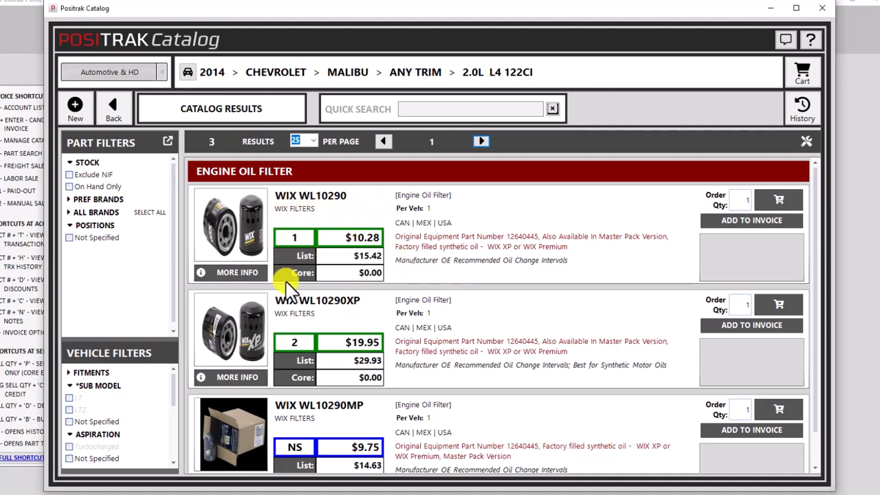
pyautogui.scroll(-1, 403, 444)
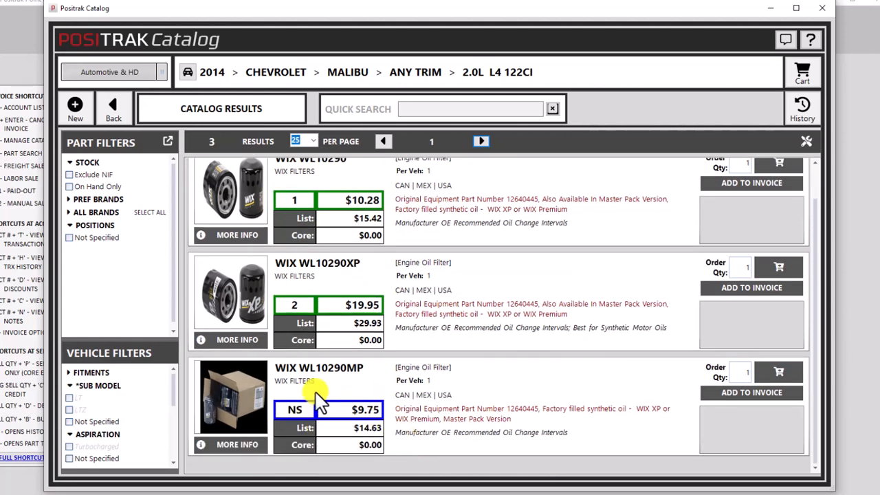
pyautogui.scroll(1, 465, 411)
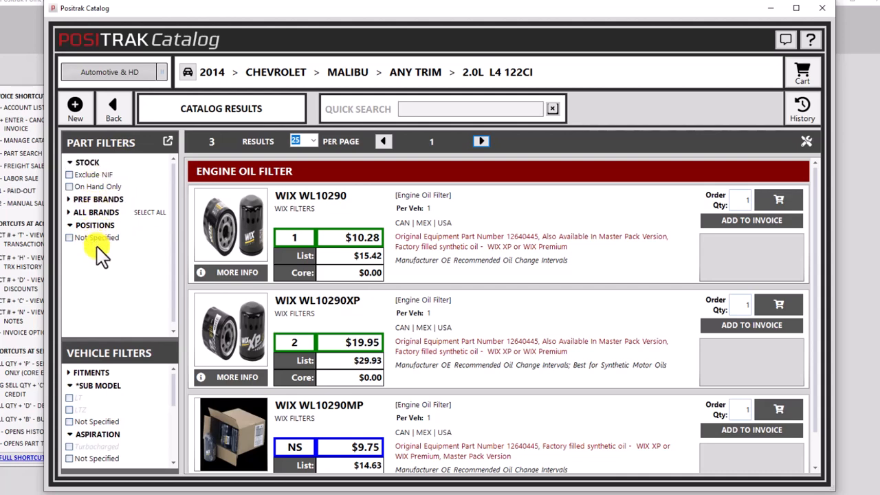
# - Try the On Hand Only stock filter and review the preferred brand and all brand filter lists
pyautogui.click(97, 187)
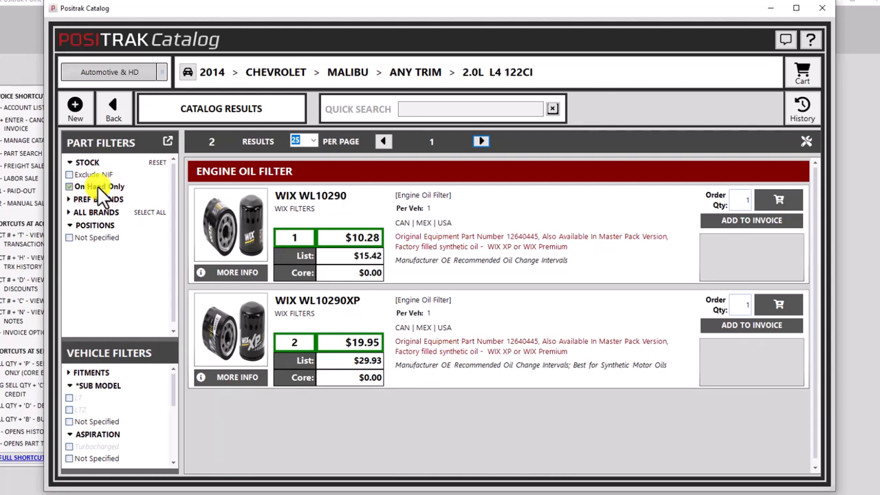
pyautogui.click(99, 188)
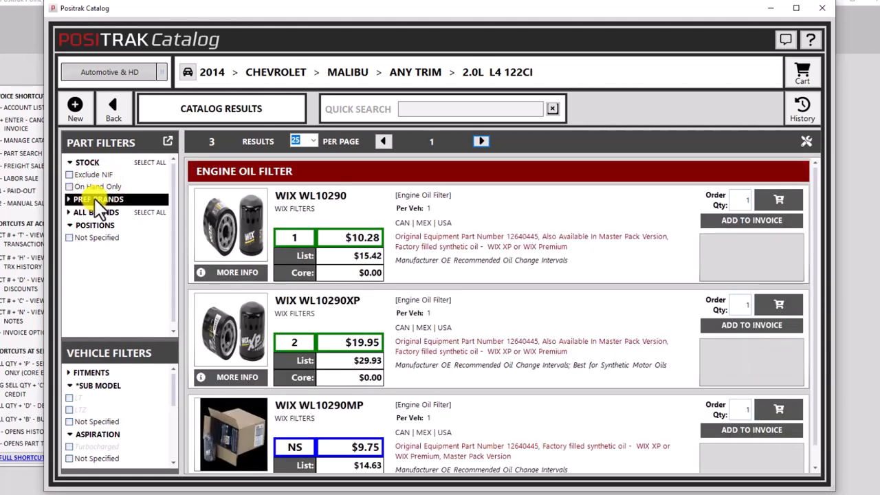
pyautogui.click(69, 198)
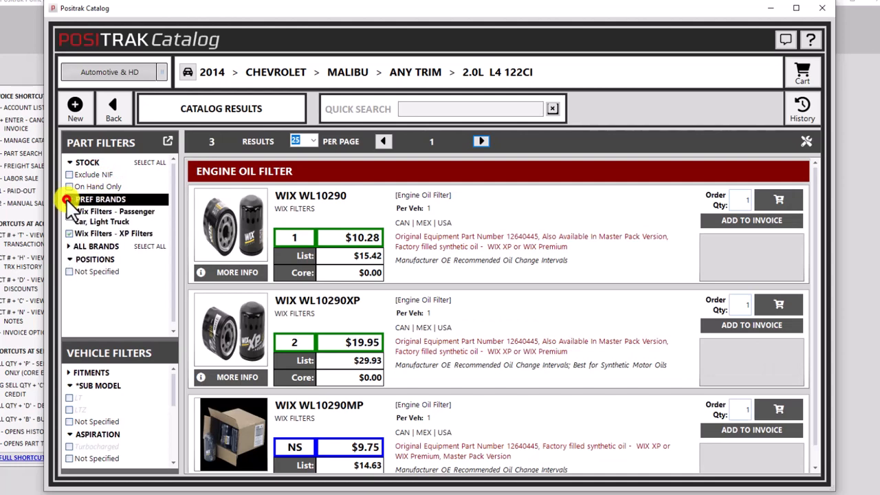
pyautogui.click(69, 233)
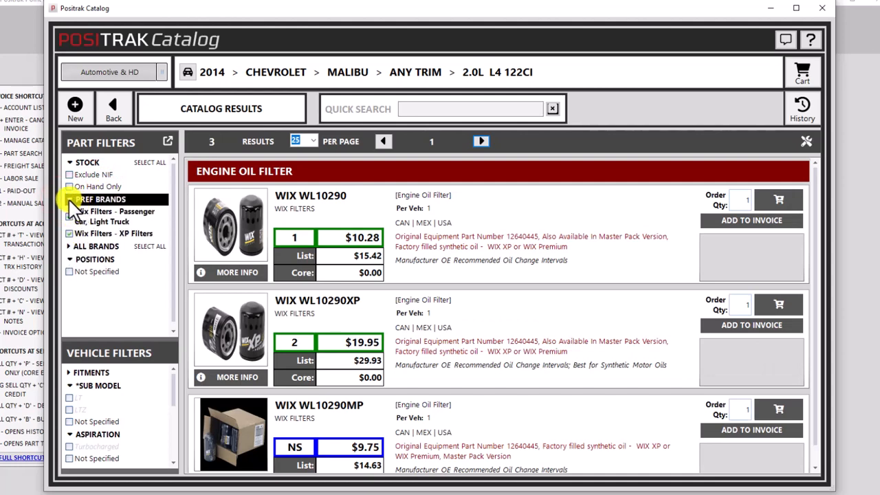
pyautogui.click(69, 199)
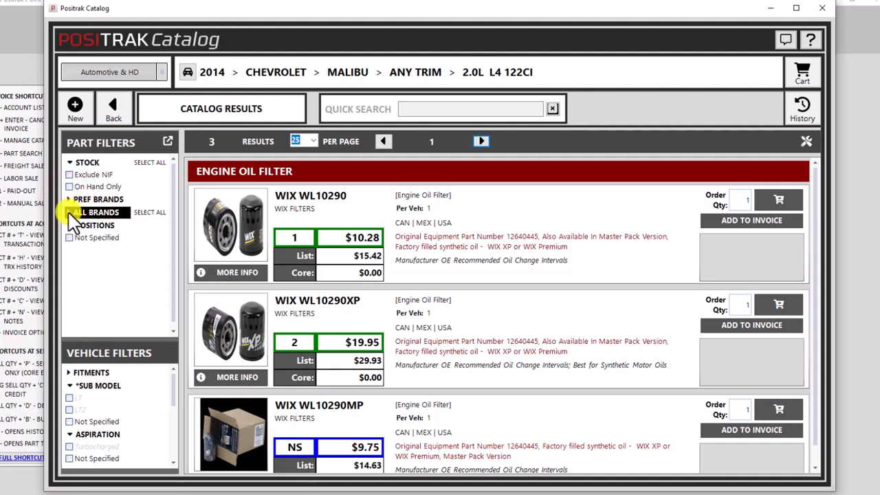
pyautogui.click(70, 213)
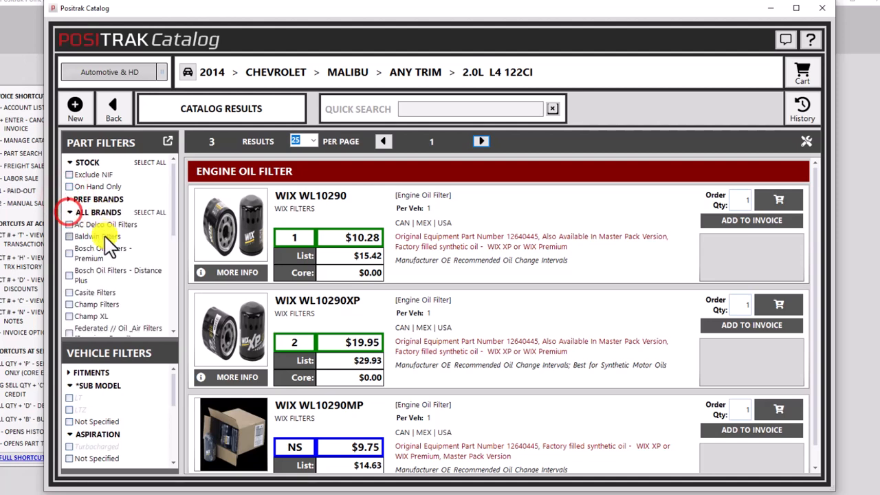
pyautogui.click(72, 213)
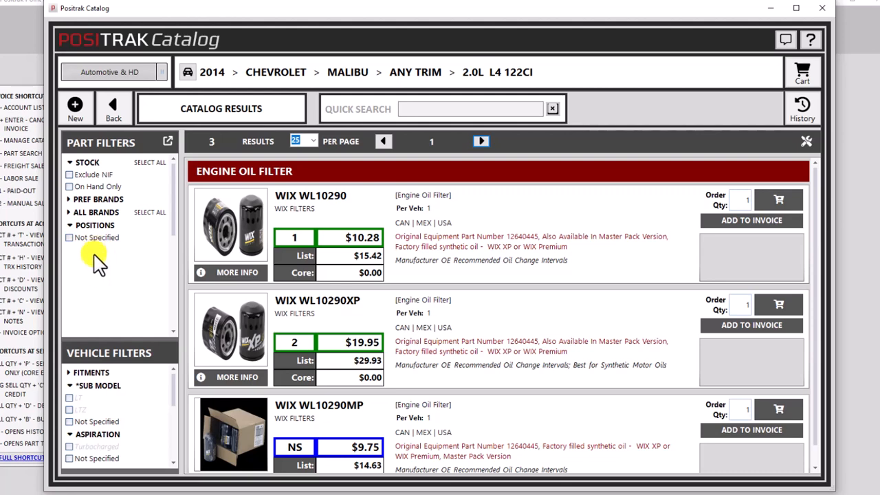
# - Review the available vehicle filters and the choices for the number of results per page
pyautogui.scroll(-3, 110, 413)
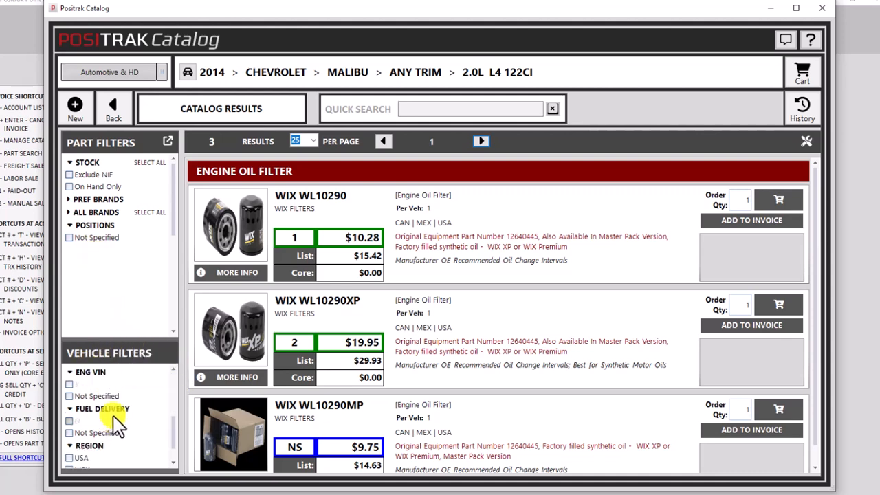
pyautogui.scroll(3, 116, 423)
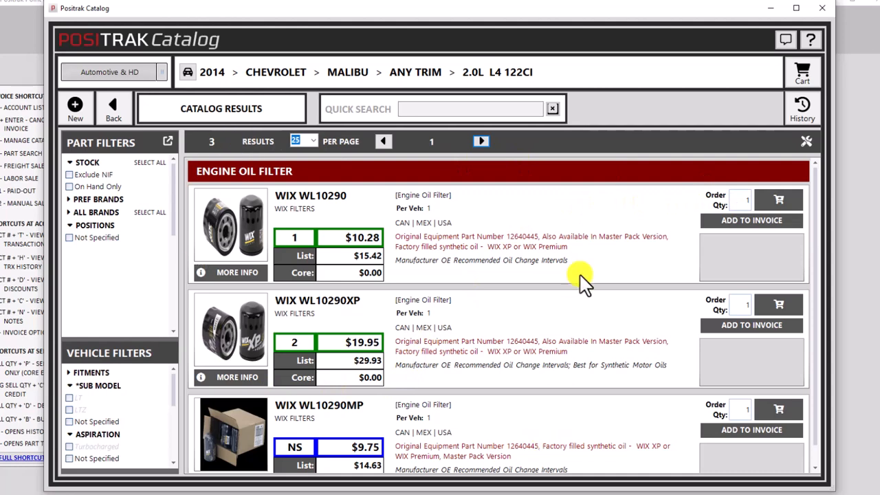
pyautogui.click(313, 140)
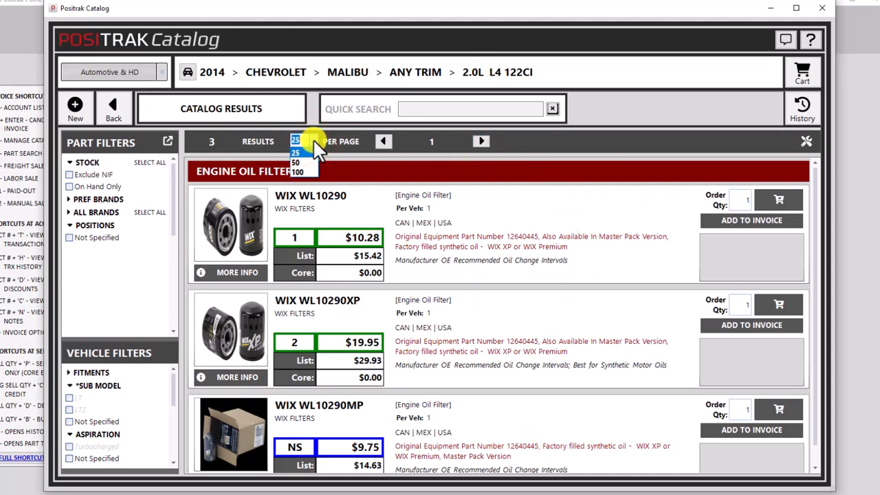
pyautogui.click(313, 142)
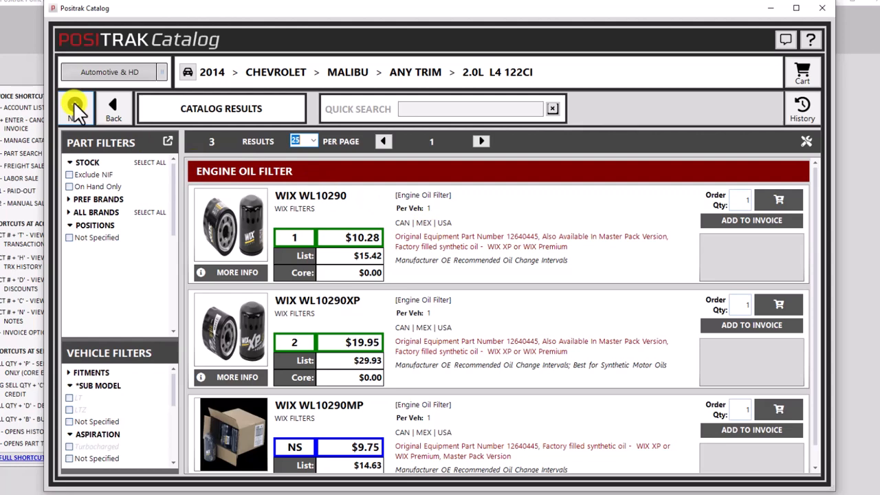
# - Return to the part type selection, add Air Filter to the Oil Filter lookup, and get the combined results
pyautogui.click(114, 110)
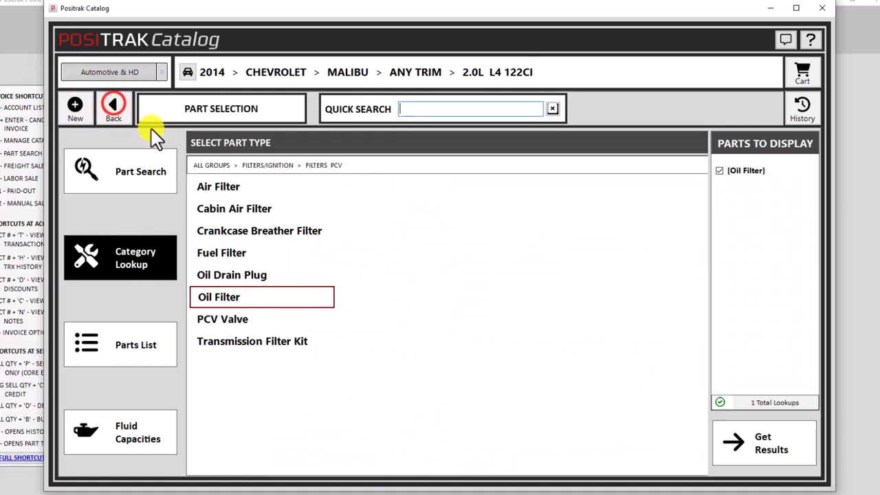
pyautogui.click(253, 192)
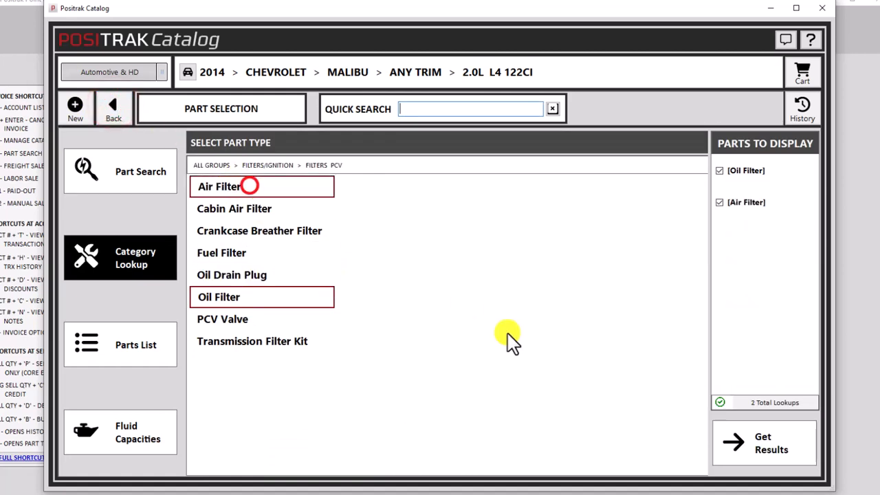
pyautogui.click(773, 448)
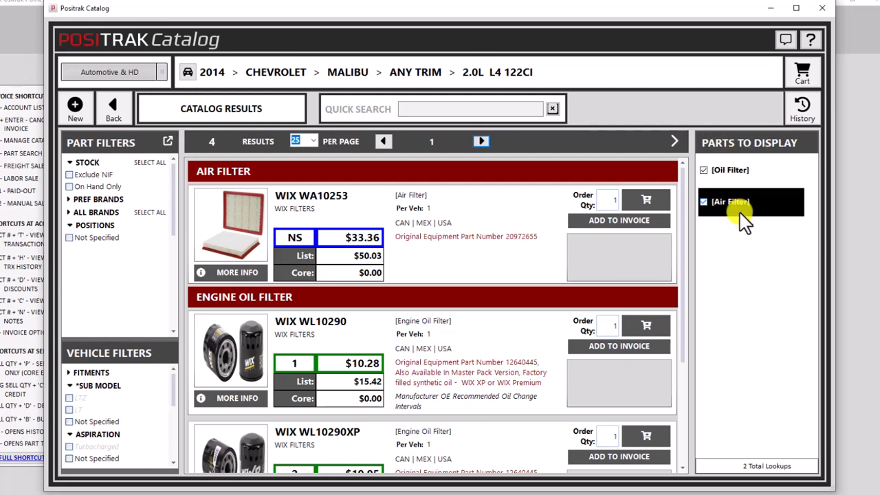
# - Collapse the Parts to Display list to widen the results, browse the wider results, and restore the list
pyautogui.click(674, 141)
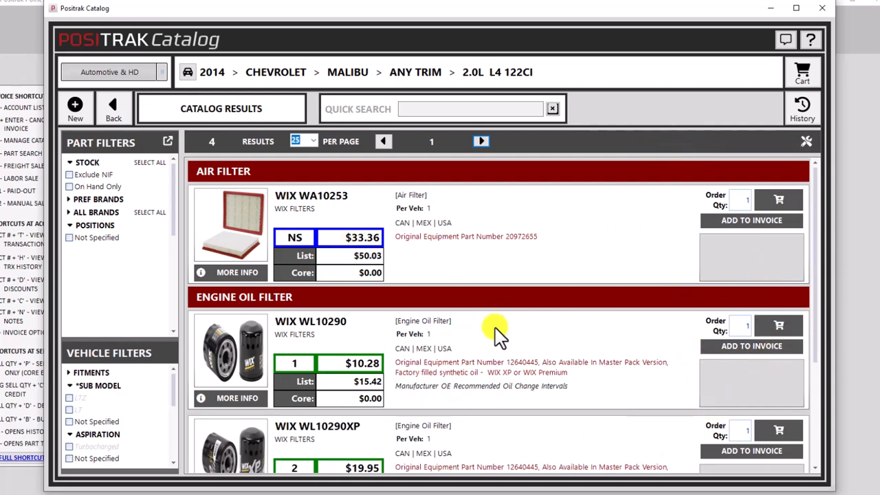
pyautogui.scroll(-3, 502, 343)
pyautogui.scroll(3, 514, 363)
pyautogui.click(810, 142)
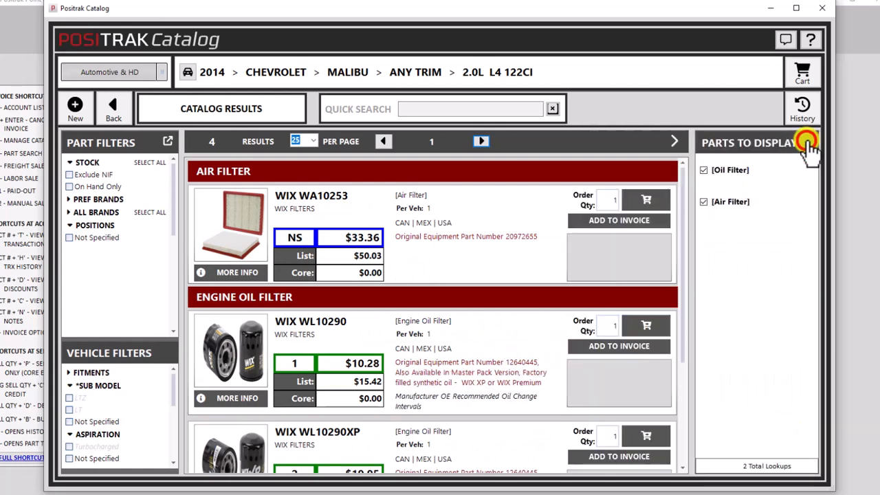
# - Exclude and re-include the Oil Filter lookup, and do the same with the Air Filter lookup, to compare the displayed results
pyautogui.click(731, 172)
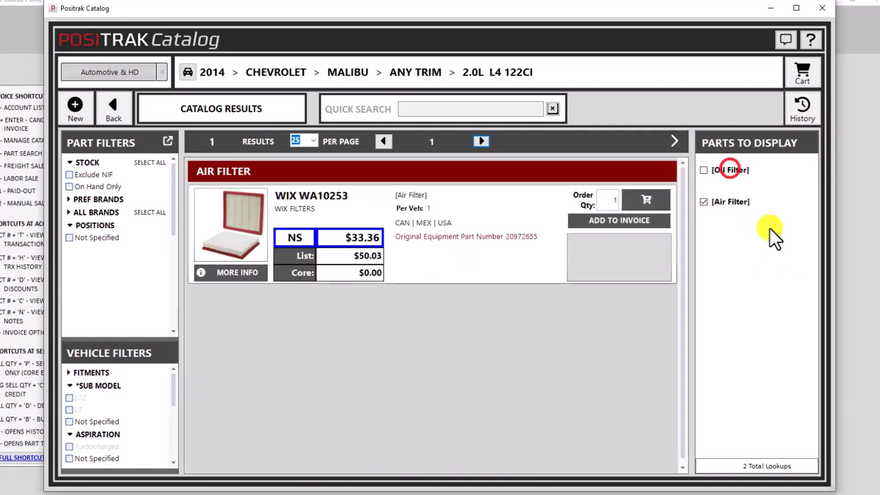
pyautogui.click(733, 173)
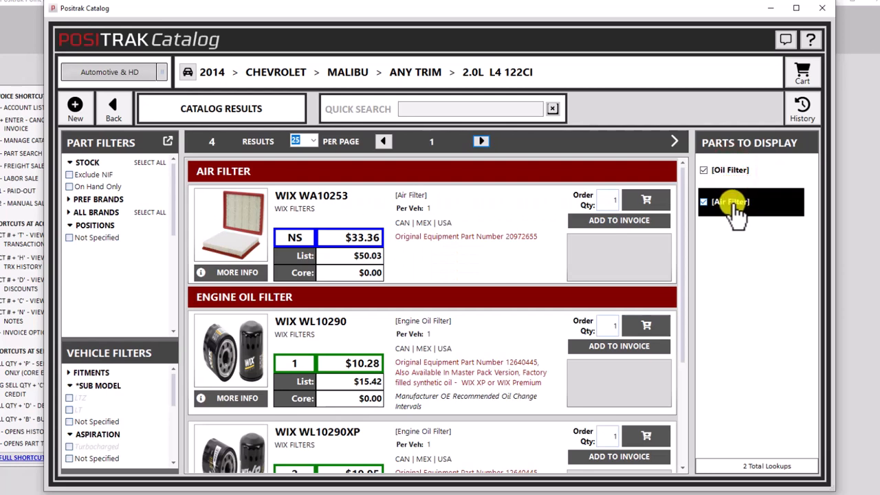
pyautogui.click(732, 204)
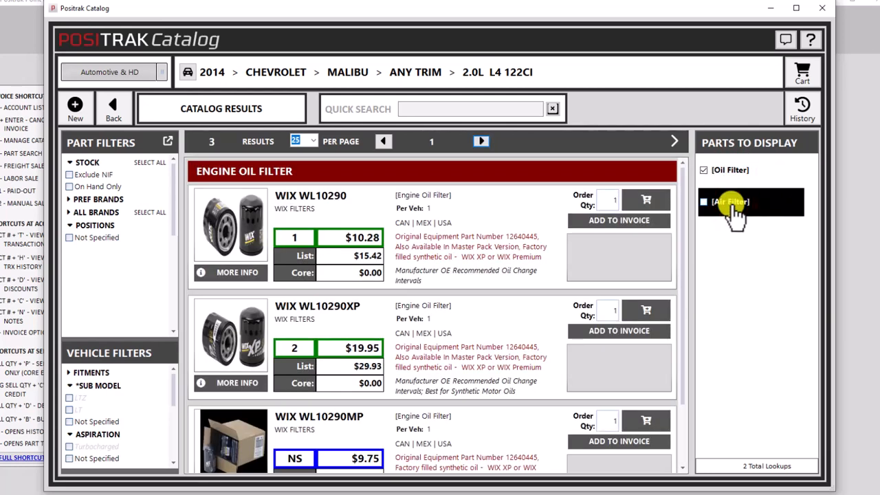
pyautogui.click(733, 203)
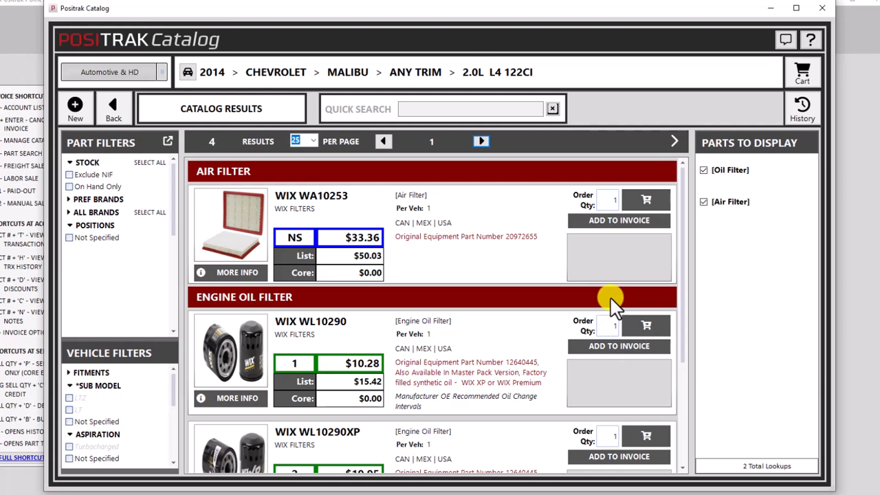
# - Add one WIX WL10290 oil filter directly from the catalog to the invoice and delete its invoice line again
pyautogui.click(613, 350)
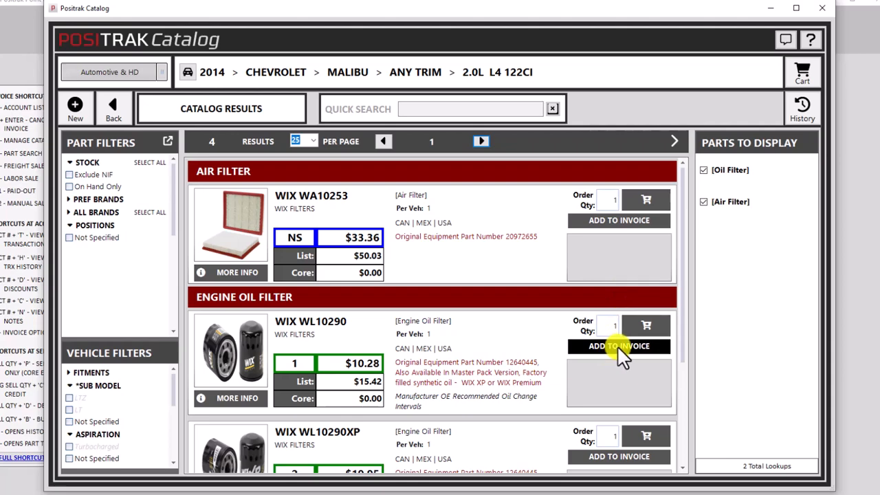
pyautogui.click(621, 350)
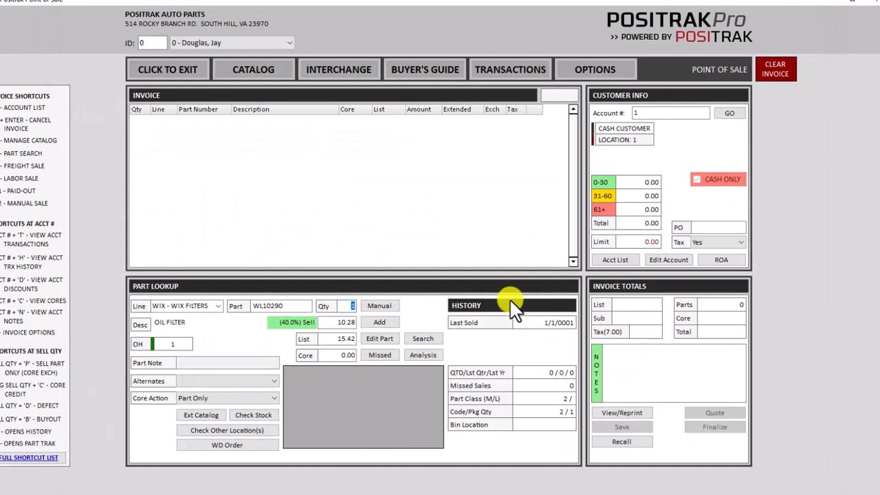
pyautogui.press('Return')
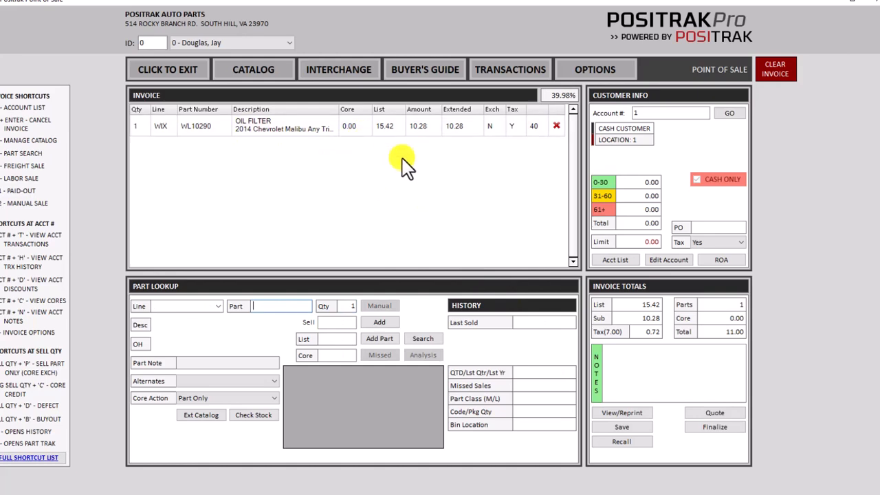
pyautogui.click(557, 128)
# - Reopen the catalog, add the WIX WL10290 and WL10290XP oil filters to the cart, and post the cart to the invoice
pyautogui.click(264, 75)
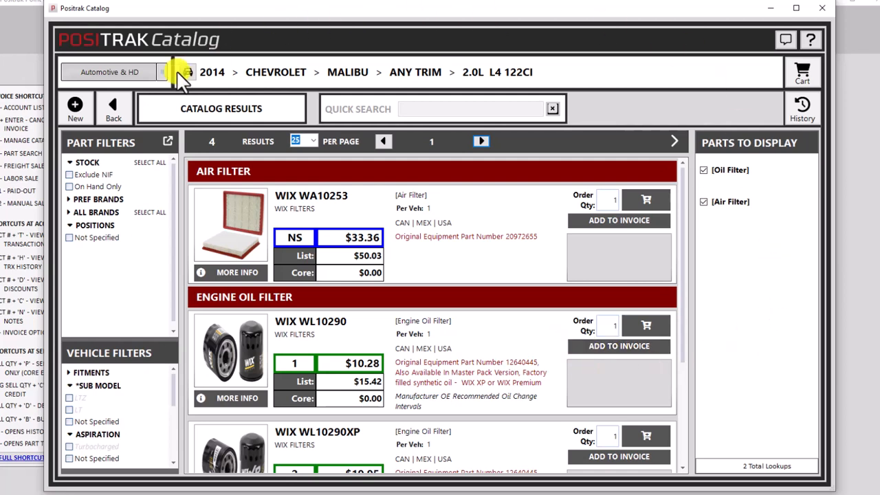
pyautogui.click(647, 324)
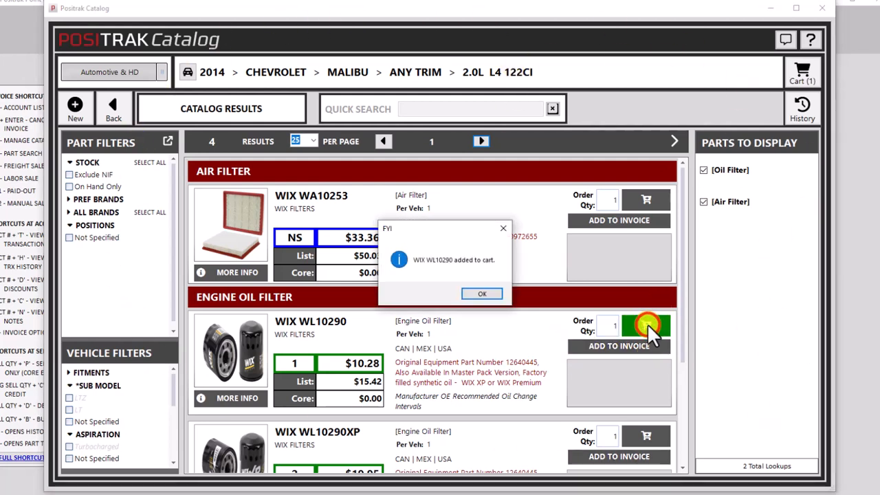
pyautogui.click(485, 295)
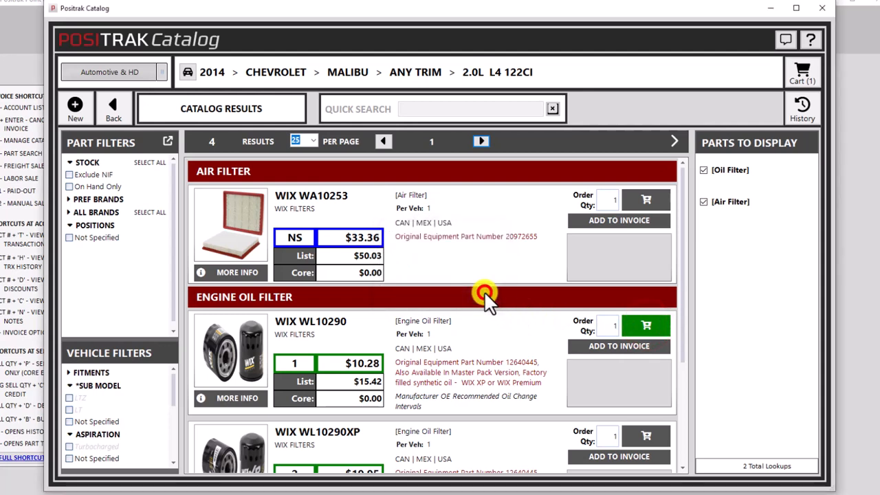
pyautogui.click(647, 434)
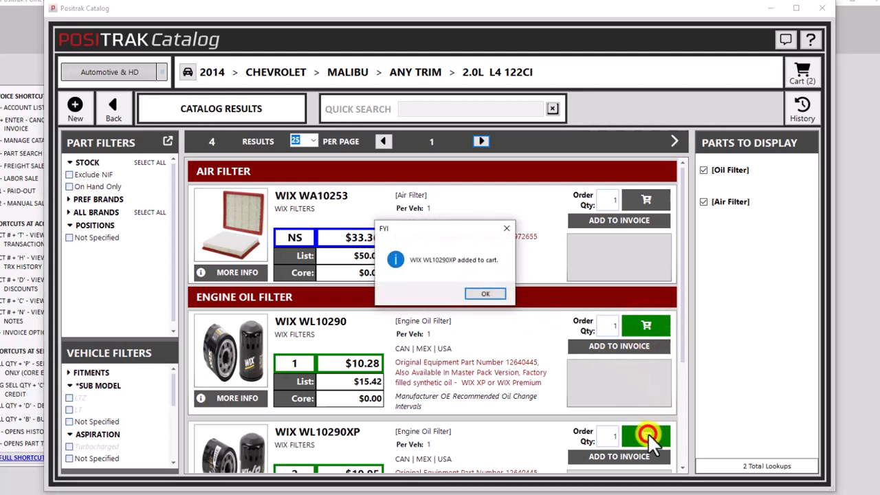
pyautogui.click(485, 295)
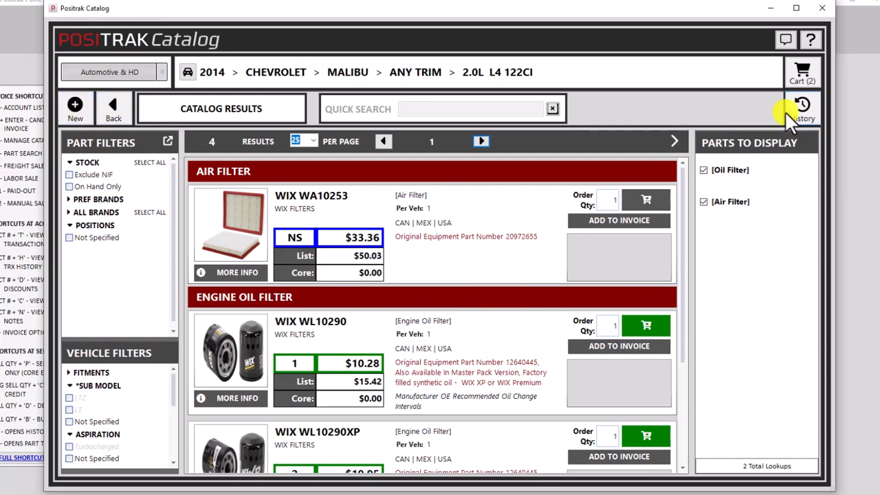
pyautogui.click(805, 72)
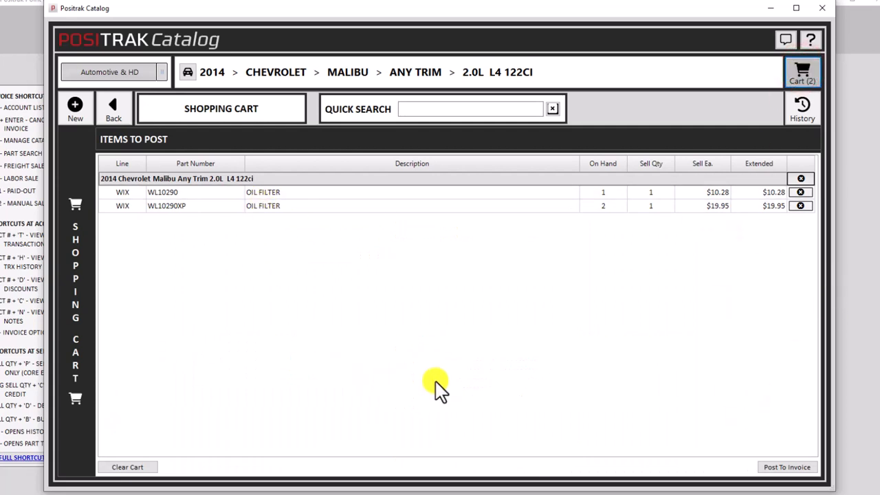
pyautogui.click(790, 468)
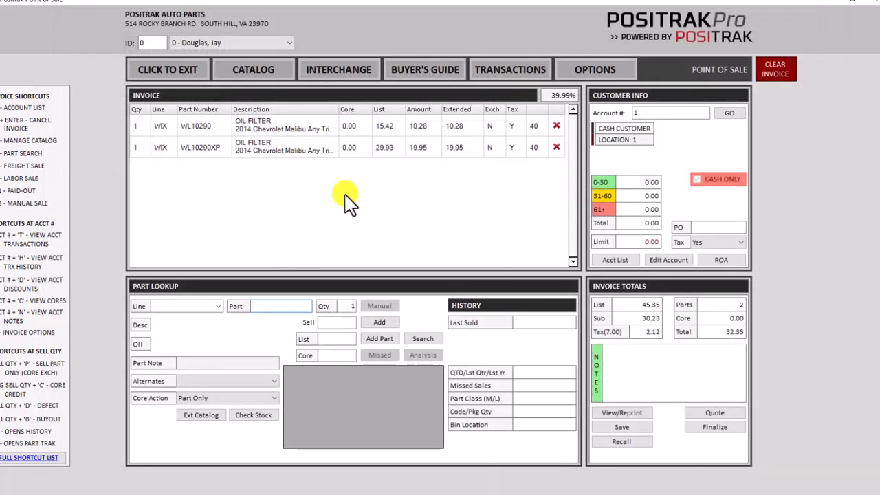
# - Return to the catalog results from the shopping cart and collapse the Parts to Display list
pyautogui.click(251, 74)
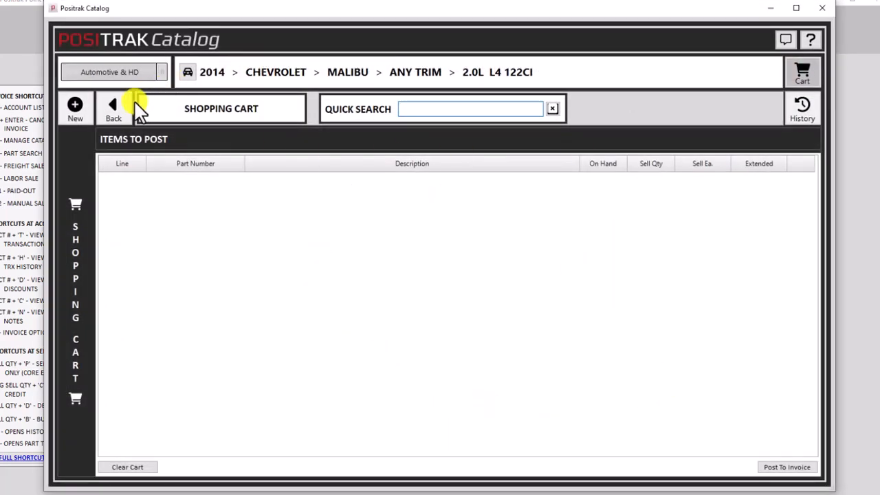
pyautogui.click(801, 71)
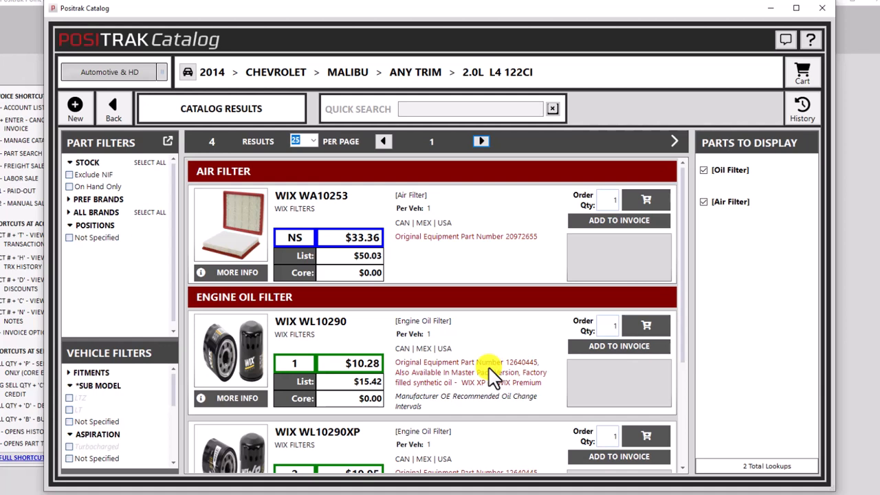
pyautogui.click(675, 141)
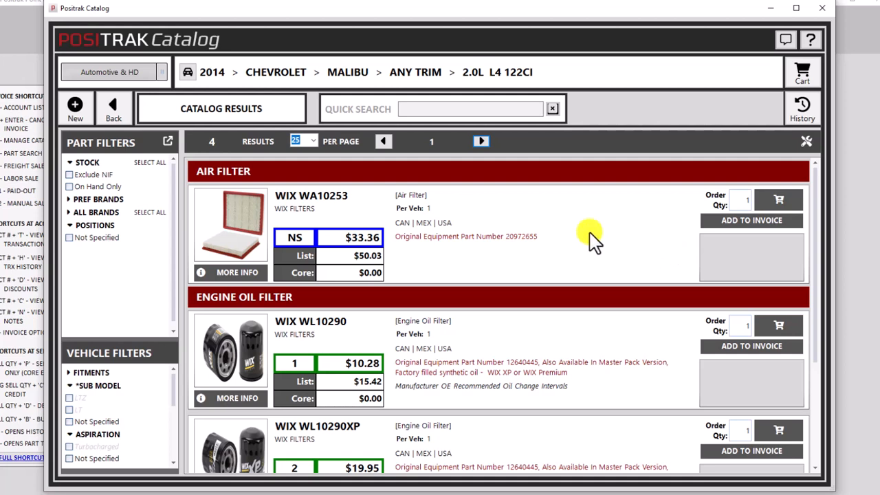
# - Clear the current vehicle and select a 2004 Ford F-150 with any trim and the 5.4L V8 330ci engine
pyautogui.click(77, 112)
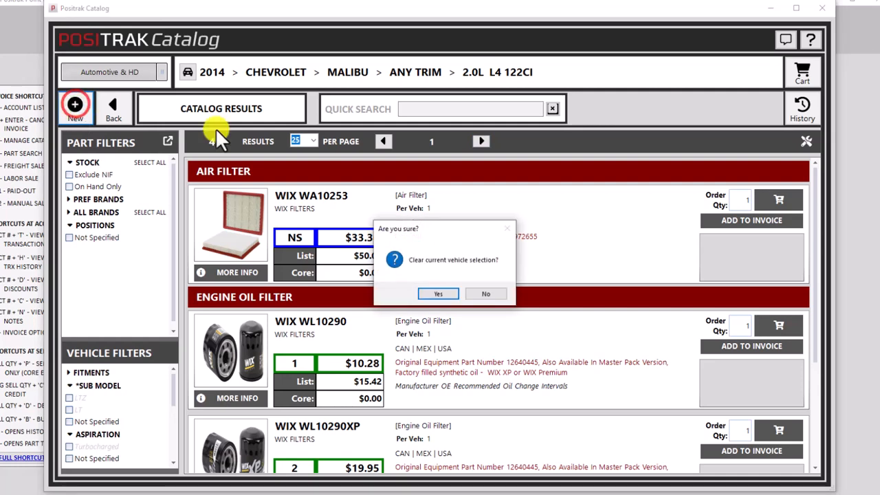
pyautogui.click(443, 294)
pyautogui.click(440, 294)
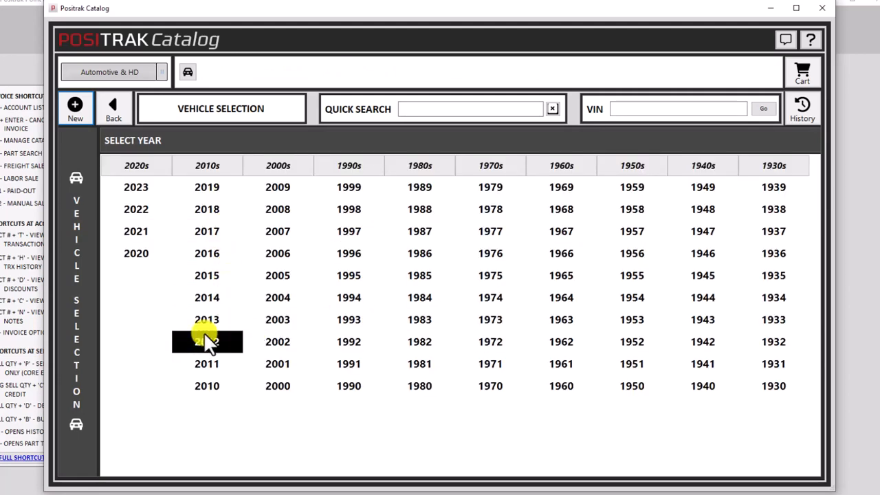
pyautogui.click(292, 303)
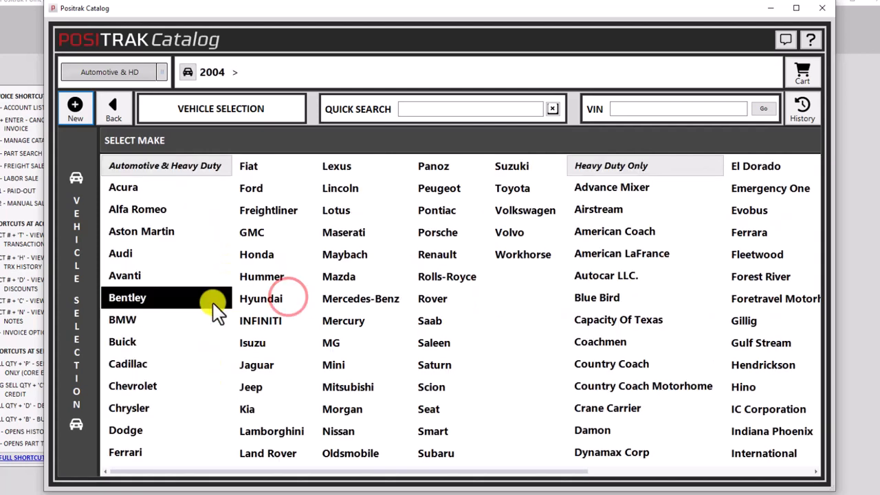
pyautogui.click(256, 190)
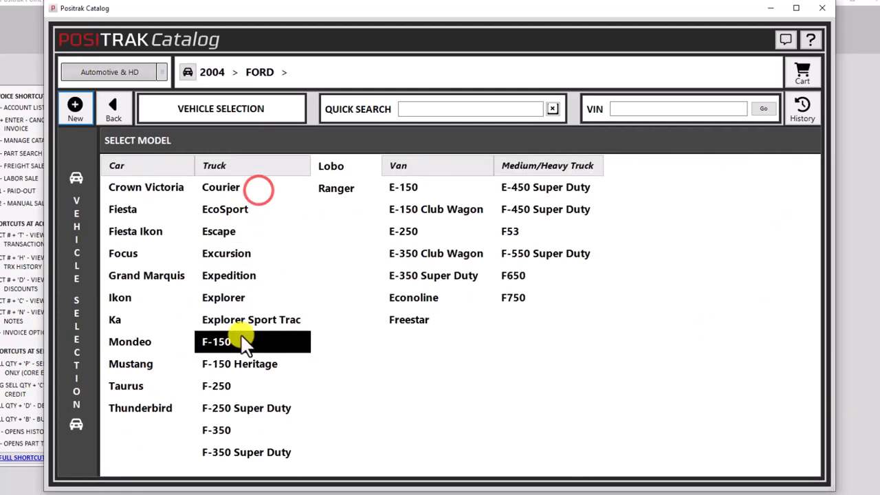
pyautogui.click(241, 344)
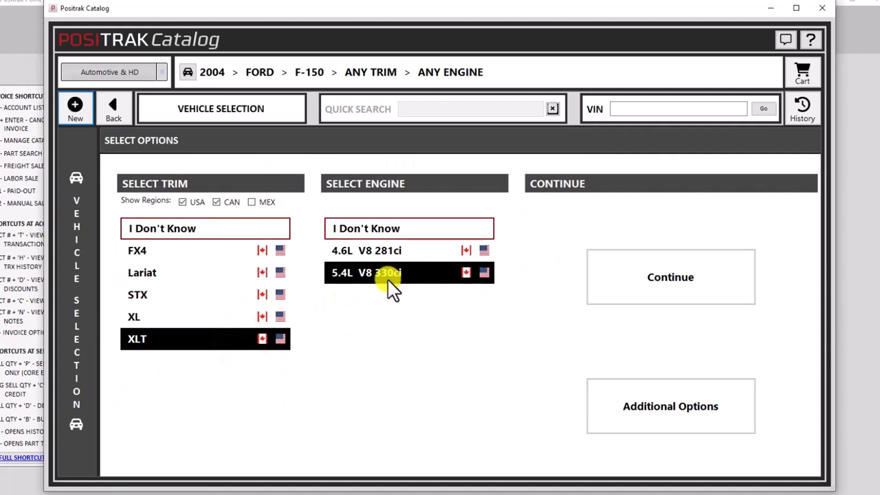
pyautogui.click(387, 273)
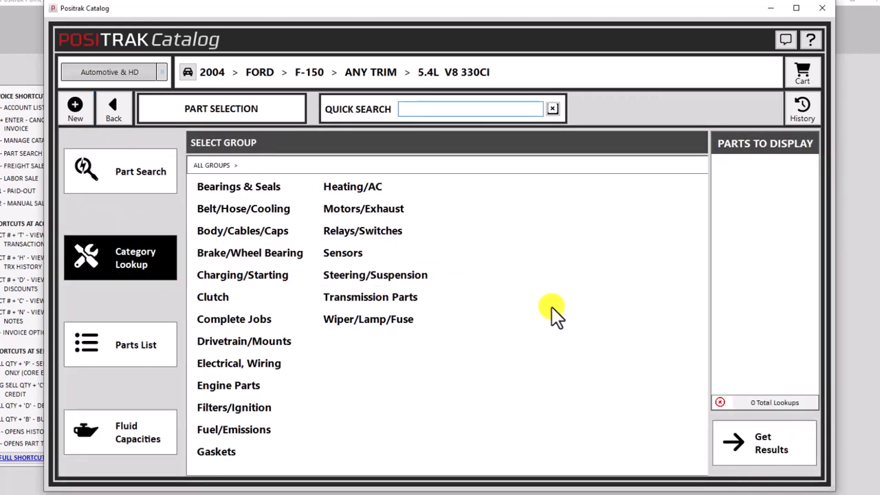
# - Search the parts for "univer", add Universal Joint to the lookup, and get the results
pyautogui.write('u')
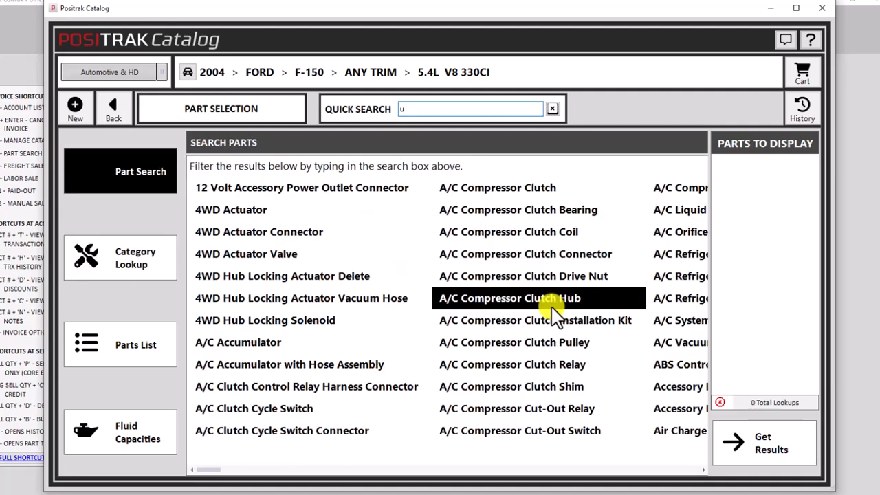
pyautogui.write('ni')
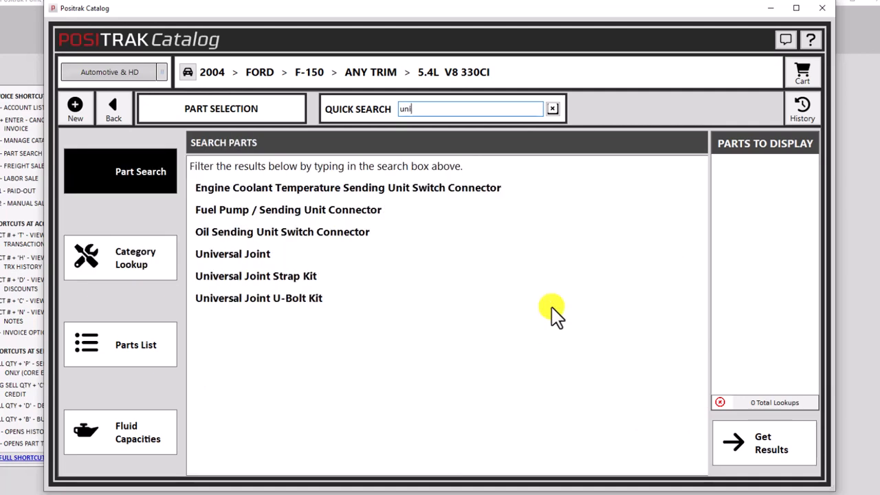
pyautogui.write('ver')
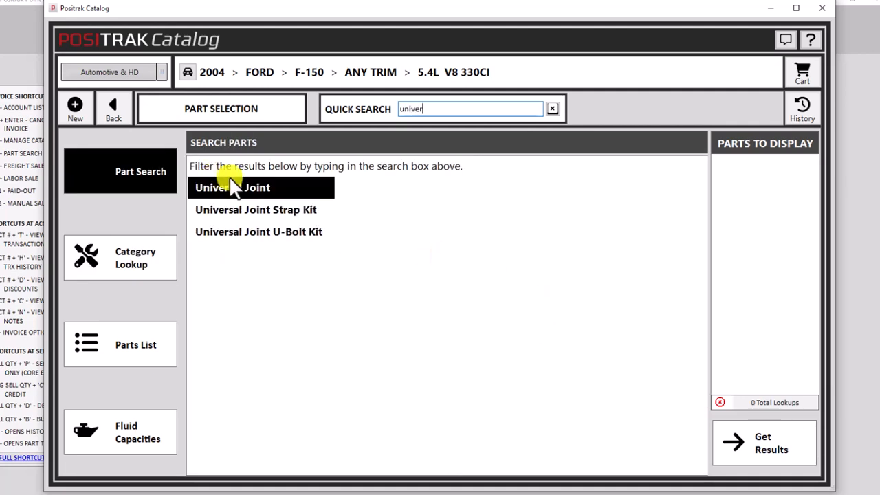
pyautogui.click(252, 192)
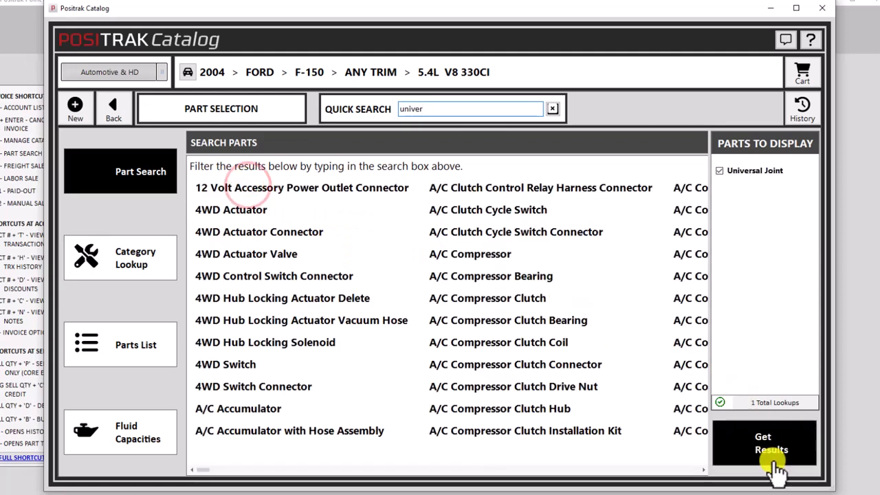
pyautogui.click(766, 443)
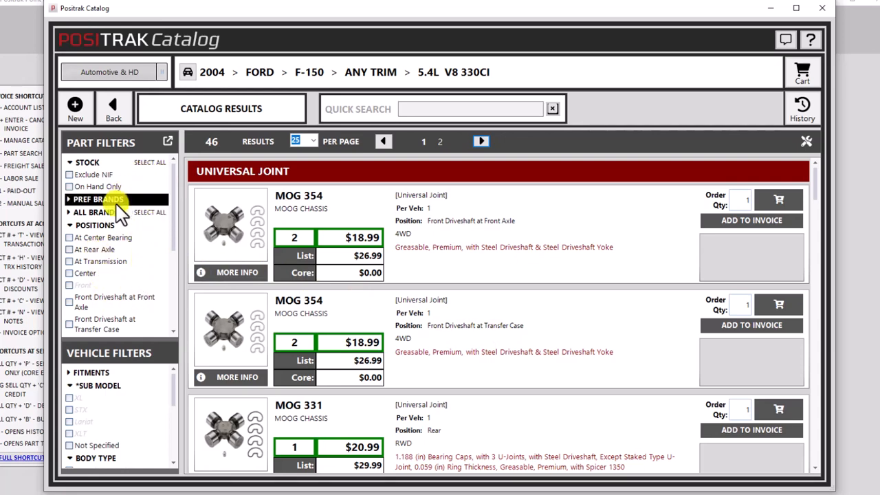
# - Filter the universal joints to the At Rear Axle position, and review the matching parts and the body and drive type vehicle filters
pyautogui.click(91, 249)
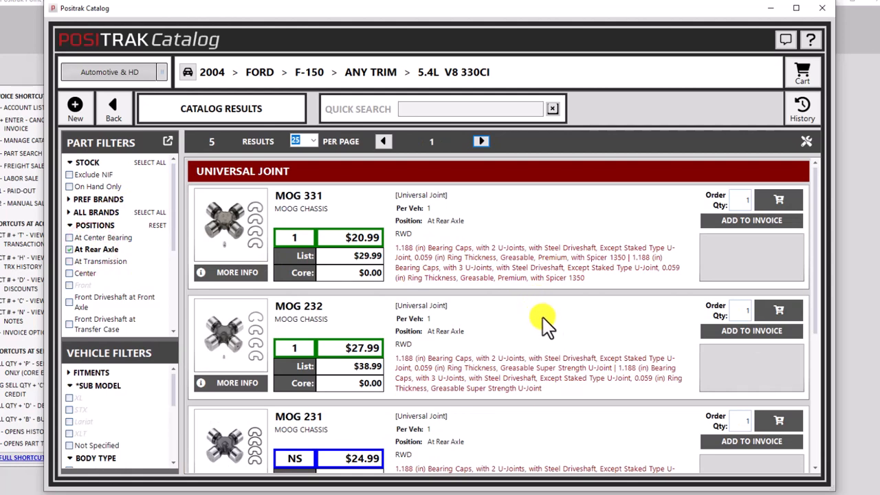
pyautogui.scroll(-3, 557, 330)
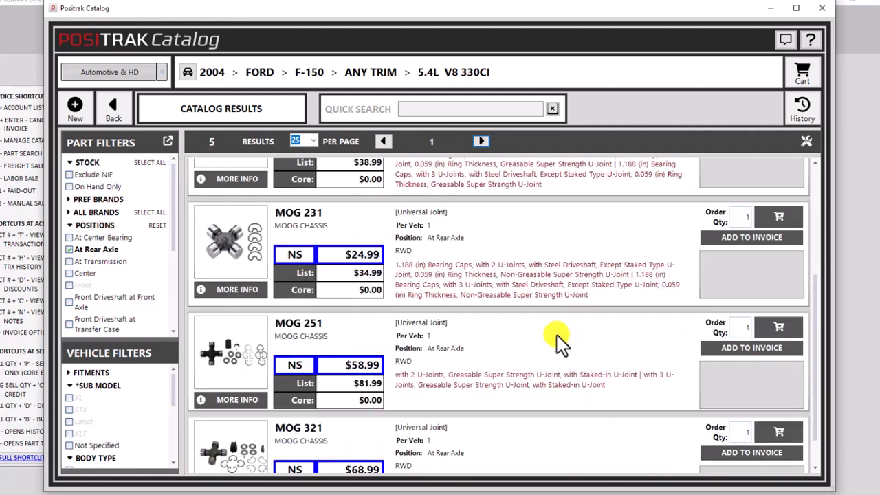
pyautogui.scroll(3, 560, 347)
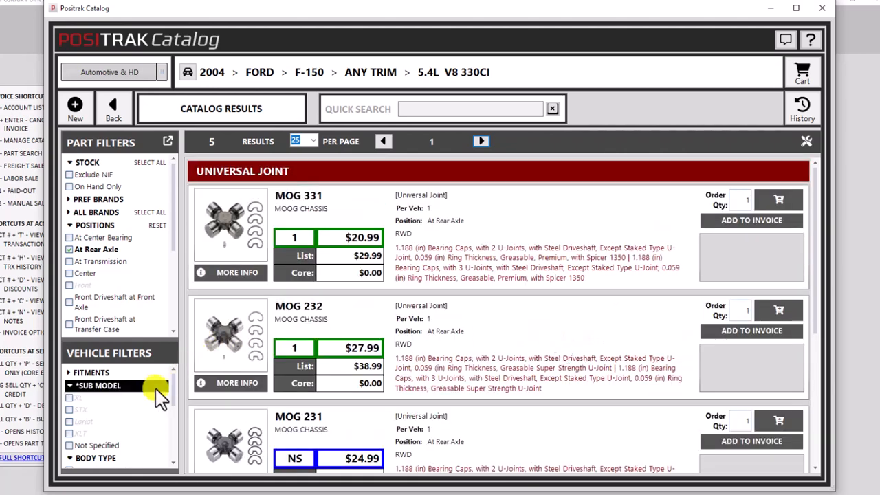
pyautogui.scroll(-4, 116, 412)
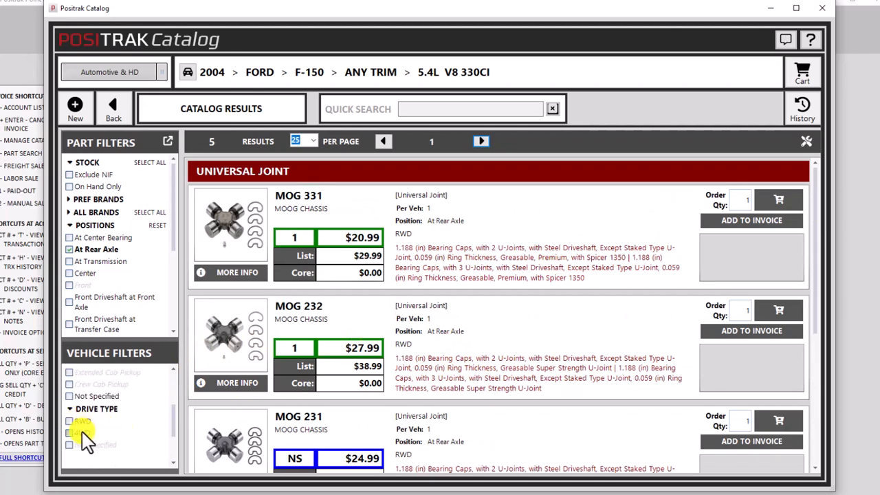
pyautogui.scroll(-1, 471, 412)
pyautogui.scroll(-1, 470, 413)
pyautogui.scroll(2, 472, 416)
# - Switch to the Powersports catalog, clearing the current vehicle, and select a 2018 Kawasaki KAF400 Mule SX 4x4 with Base trim and the 401cc engine
pyautogui.click(113, 73)
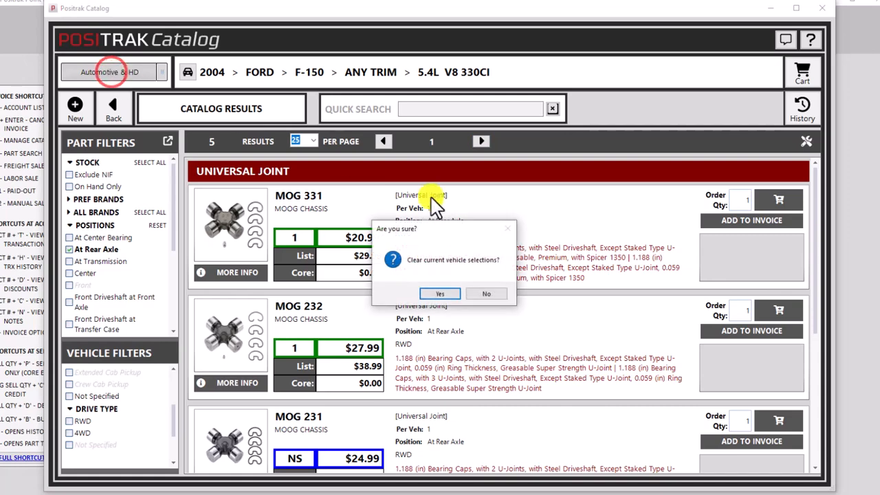
pyautogui.click(440, 294)
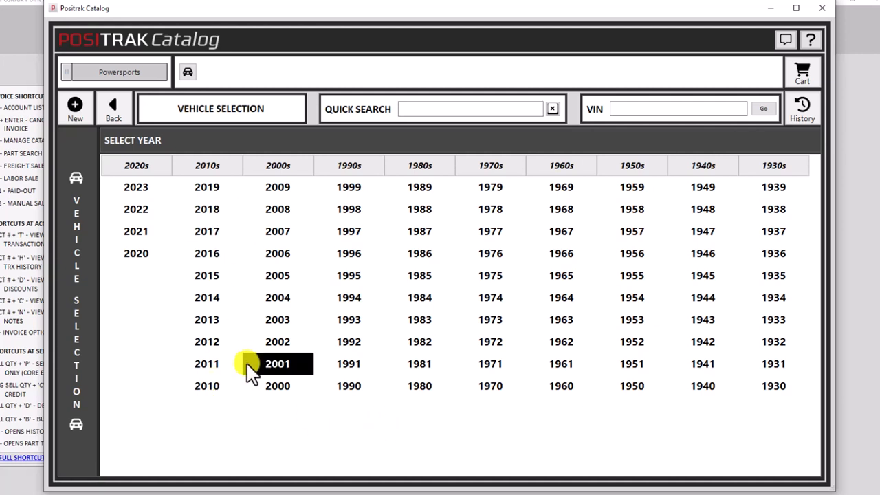
pyautogui.click(215, 211)
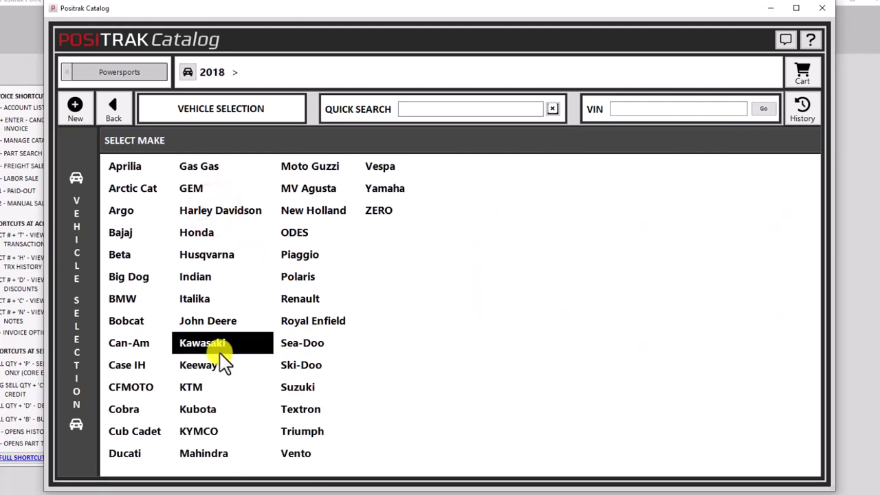
pyautogui.click(216, 343)
pyautogui.hscroll(5, 521, 374)
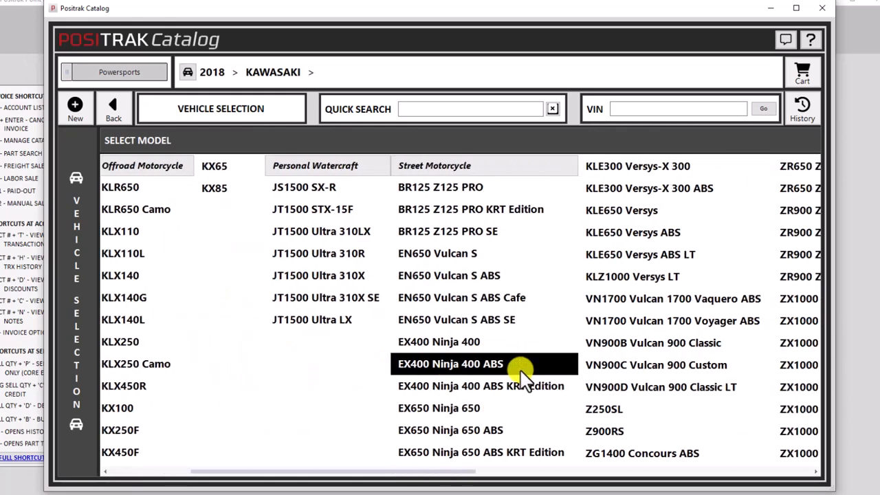
pyautogui.hscroll(5, 522, 378)
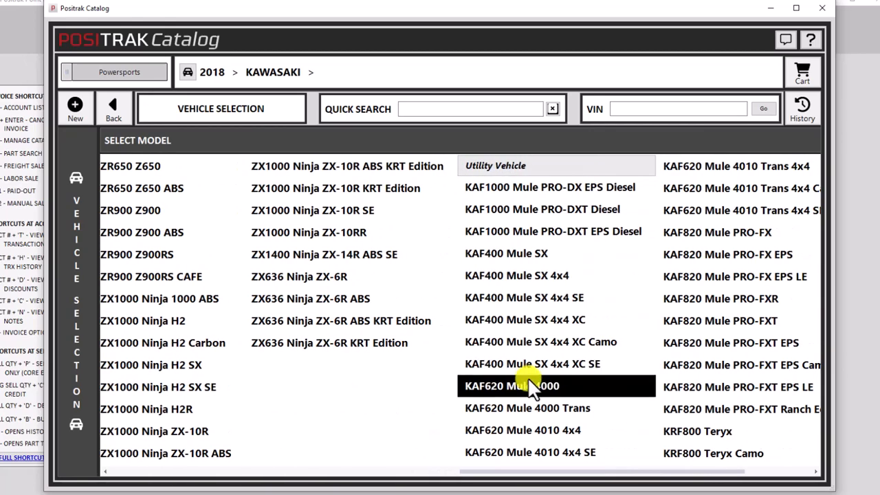
pyautogui.click(550, 279)
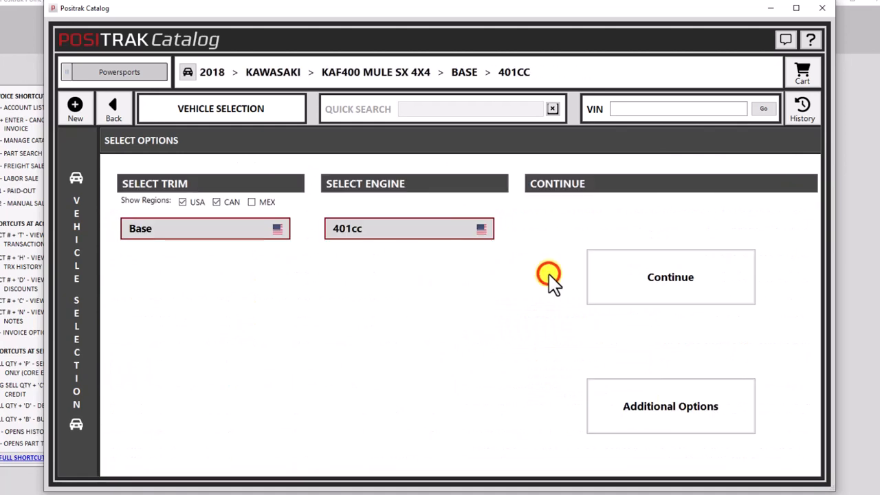
pyautogui.click(677, 282)
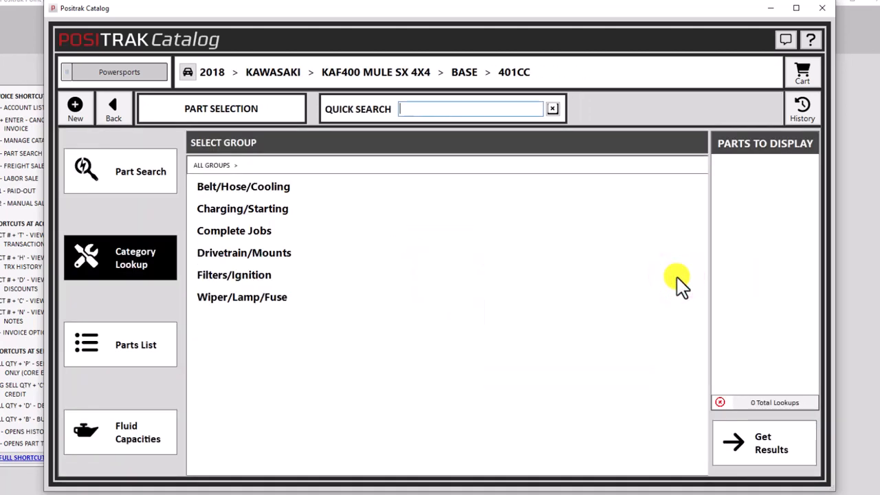
# - Look up Spark Plug/Glow Plug under Filters/Ignition, Spark/Glow Plugs, and get the catalog results
pyautogui.click(240, 275)
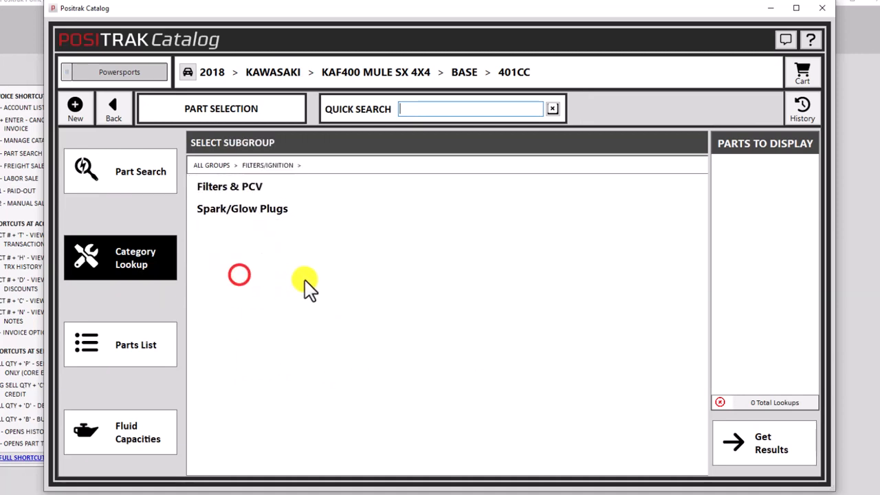
pyautogui.click(250, 207)
pyautogui.click(268, 187)
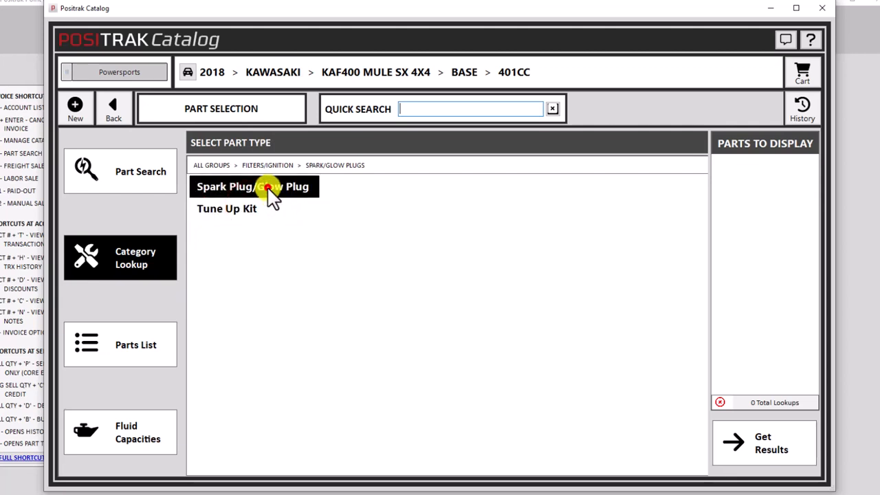
pyautogui.click(763, 446)
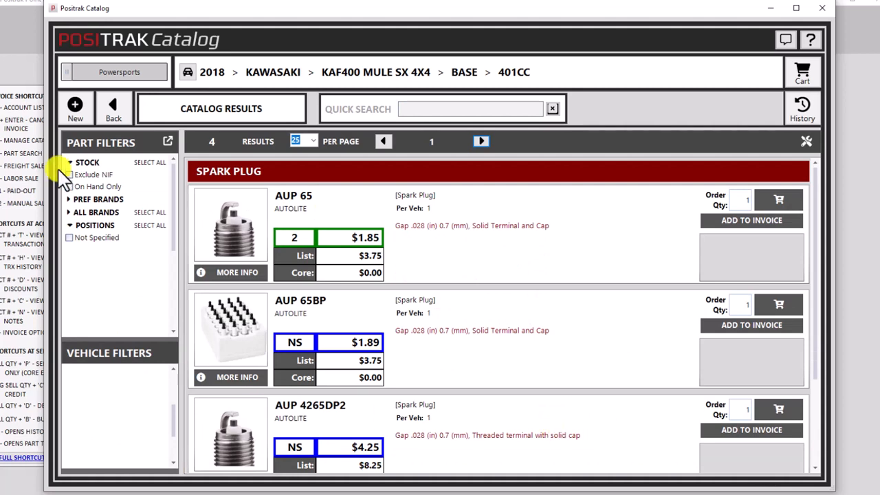
# - Clear the current vehicle and browse the 2018 Kawasaki models across the vehicle type groups
pyautogui.click(75, 106)
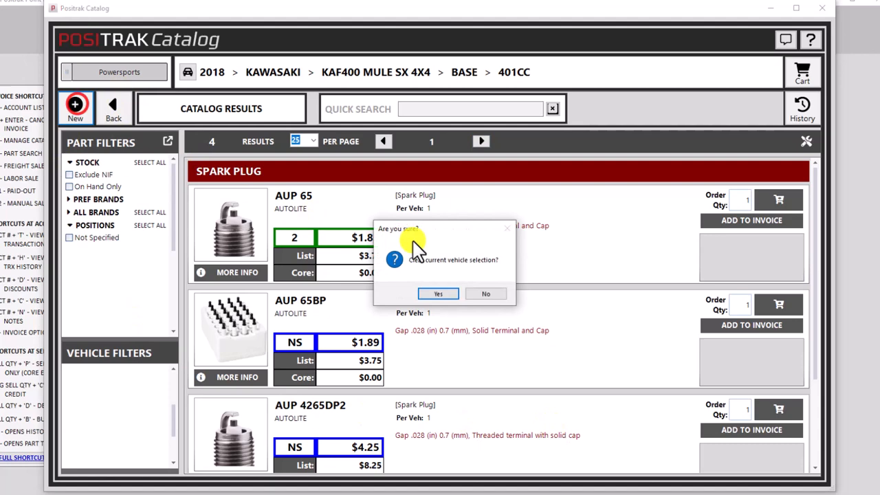
pyautogui.click(438, 294)
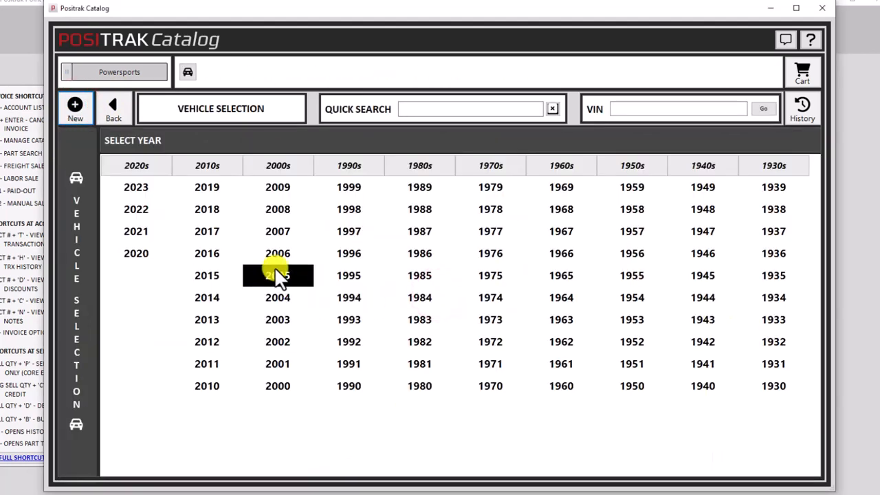
pyautogui.click(213, 210)
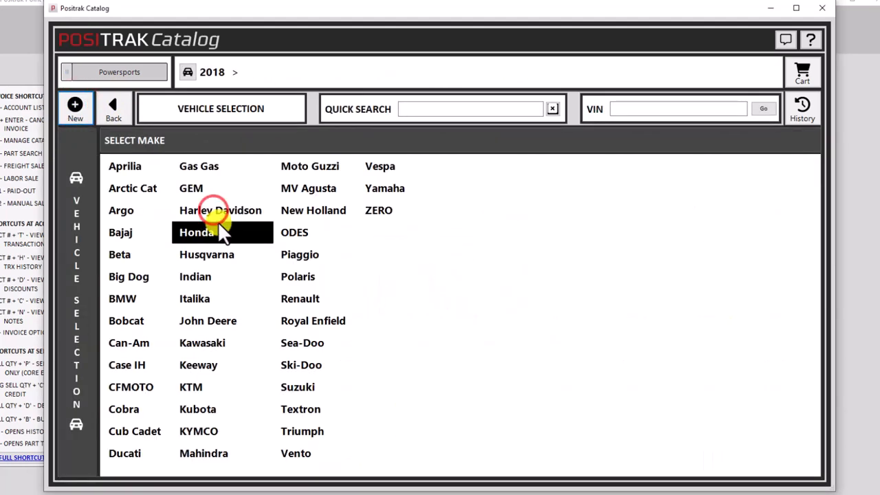
pyautogui.click(222, 348)
pyautogui.hscroll(2, 372, 306)
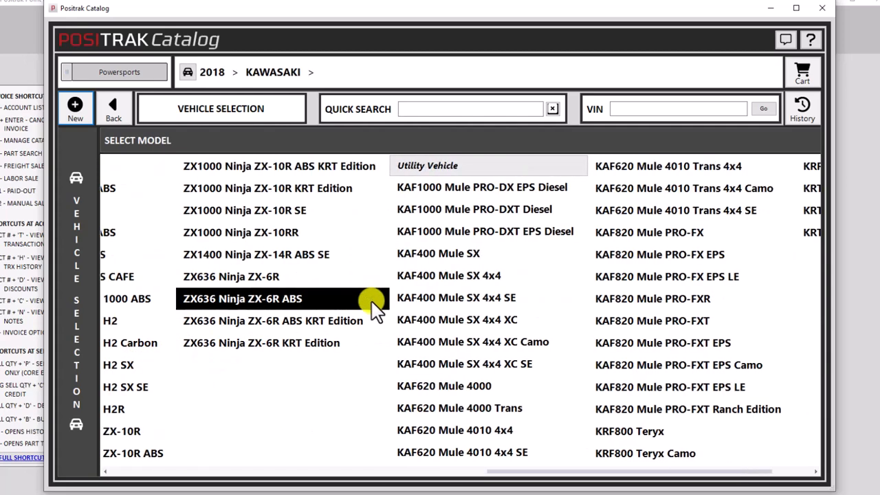
pyautogui.hscroll(-5, 371, 306)
pyautogui.hscroll(-6, 371, 304)
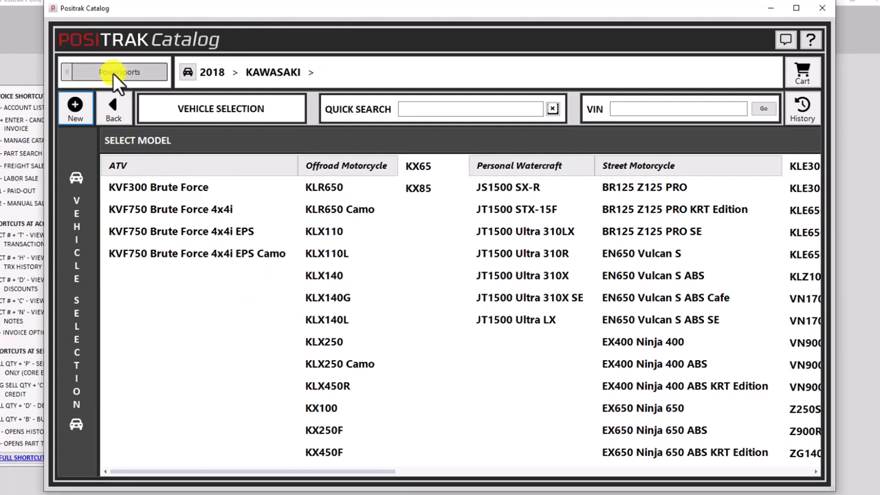
# - Clear the 2018 Kawasaki selection and open the catalog history of recent vehicles
pyautogui.click(75, 109)
pyautogui.click(446, 294)
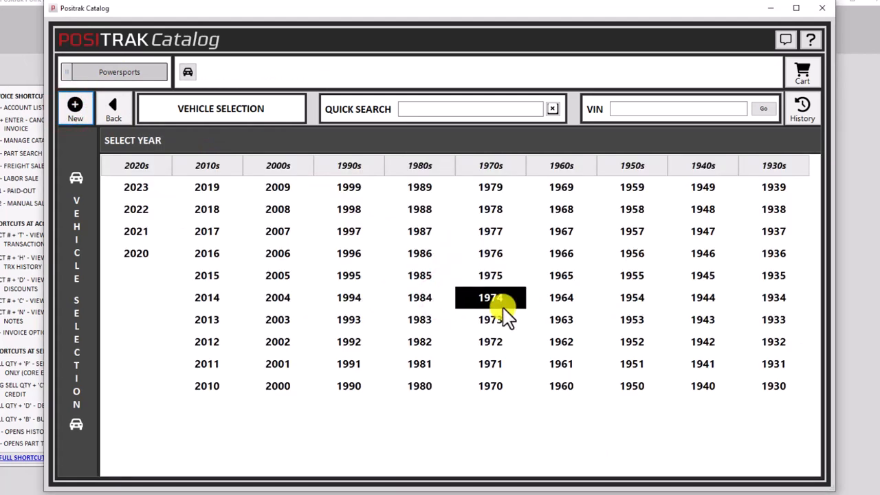
pyautogui.click(802, 108)
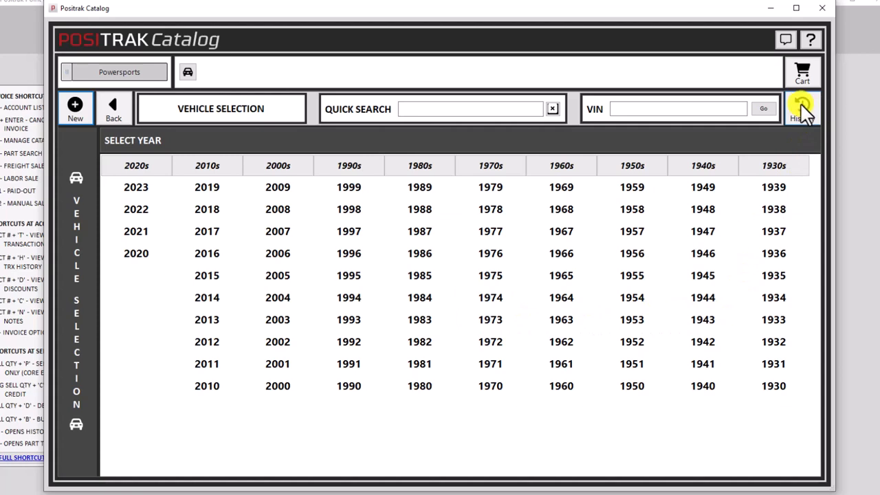
pyautogui.click(801, 107)
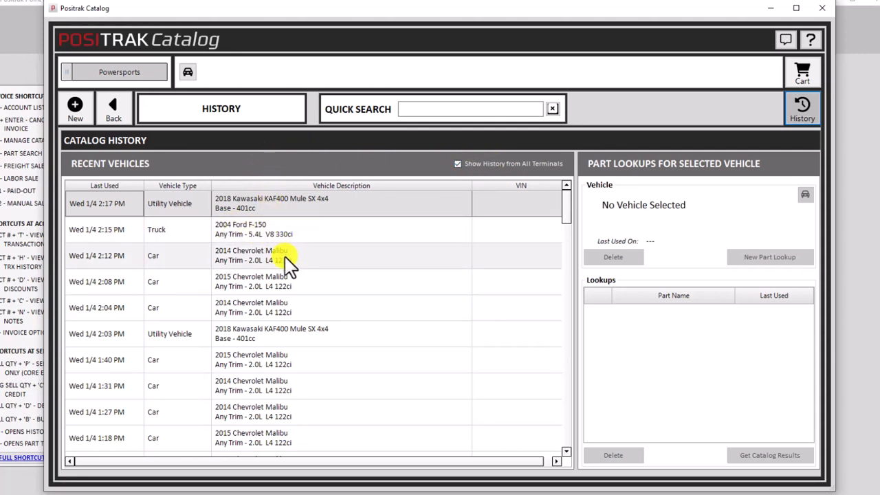
# - Load the 2014 Chevrolet Malibu last used at 2:12 PM from the history and get catalog results for its Oil Filter and Air Filter lookups
pyautogui.doubleClick(311, 254)
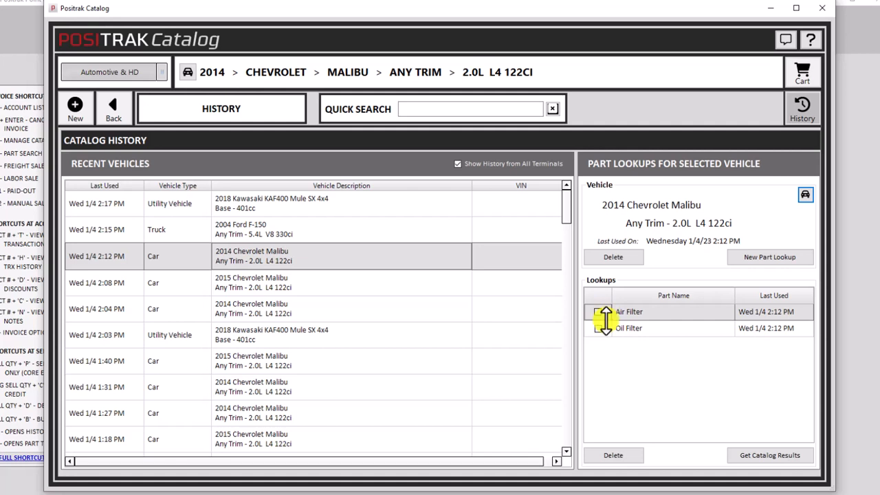
pyautogui.click(636, 330)
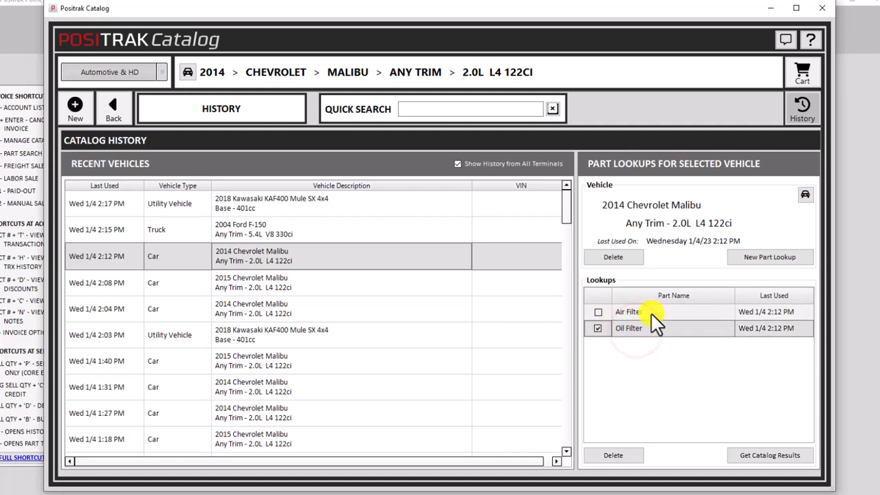
pyautogui.click(650, 313)
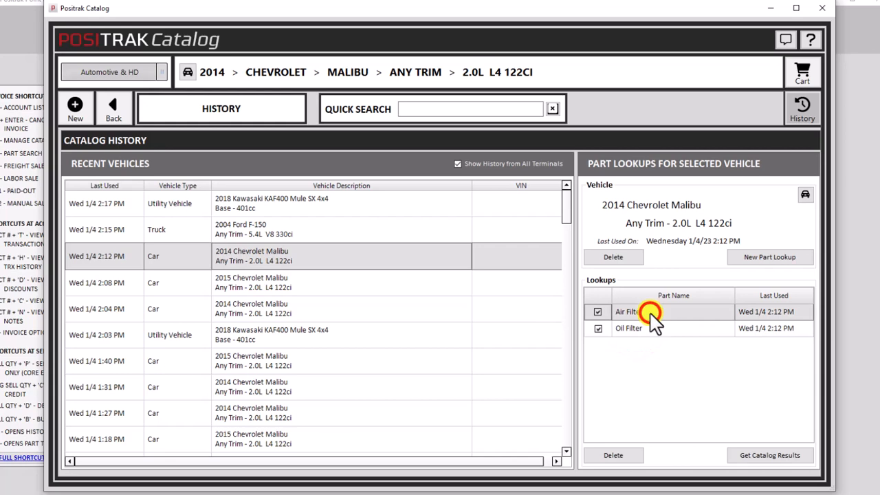
pyautogui.click(772, 457)
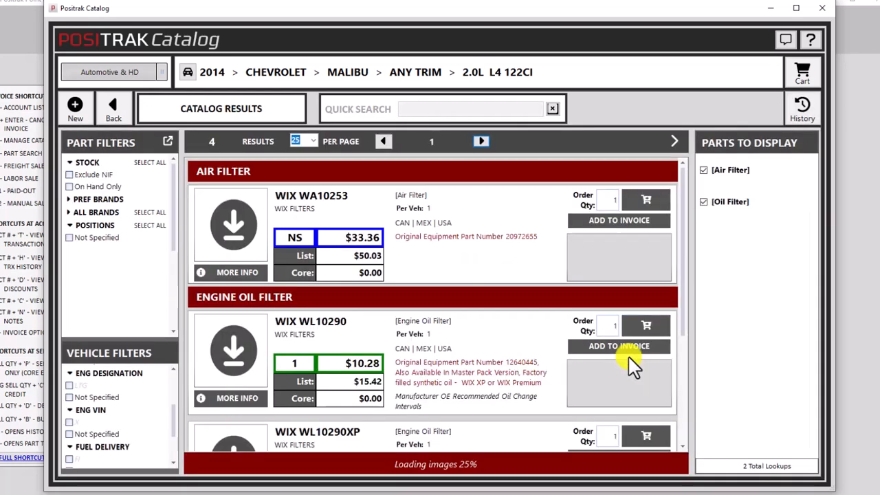